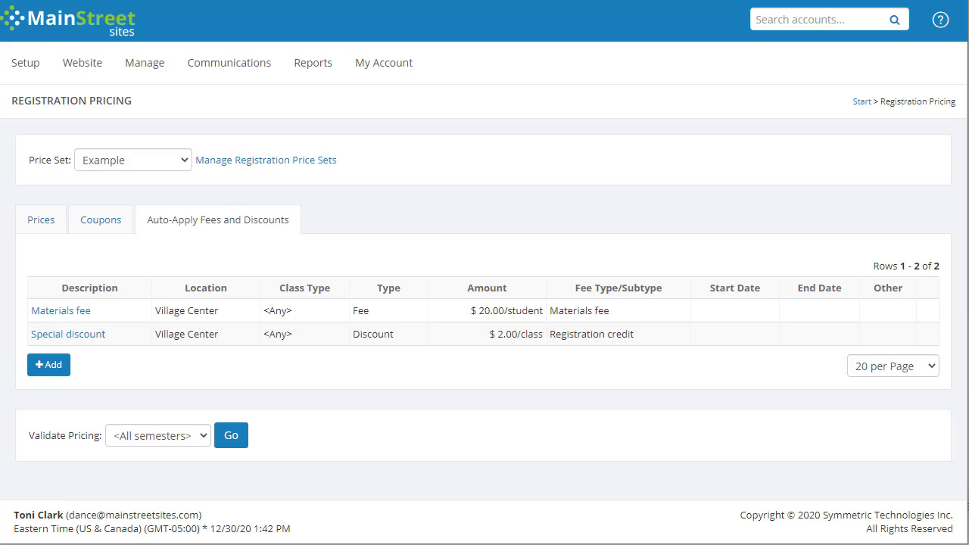
# Open the Sample coupon for editing from the Example price set's registration pricing coupons
pyautogui.moveTo(34, 66)
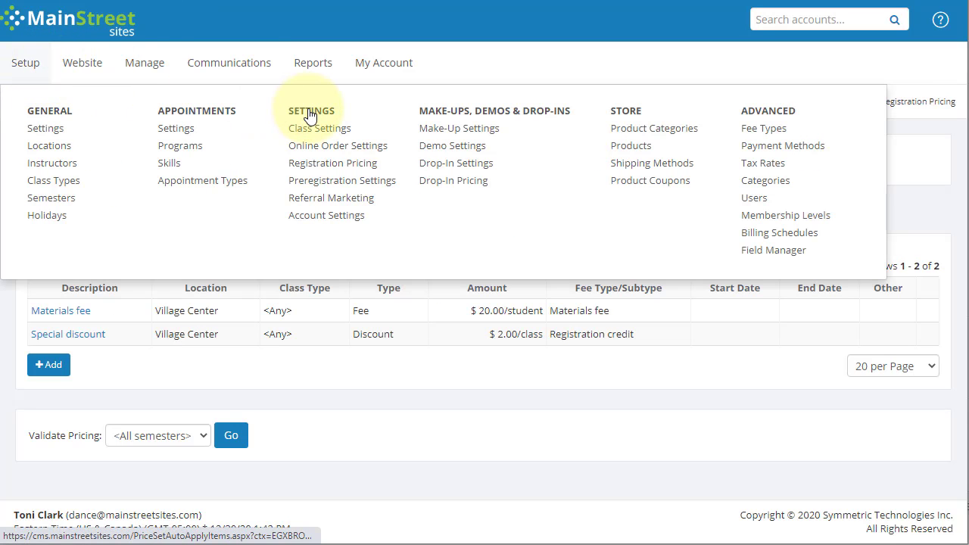
pyautogui.click(324, 167)
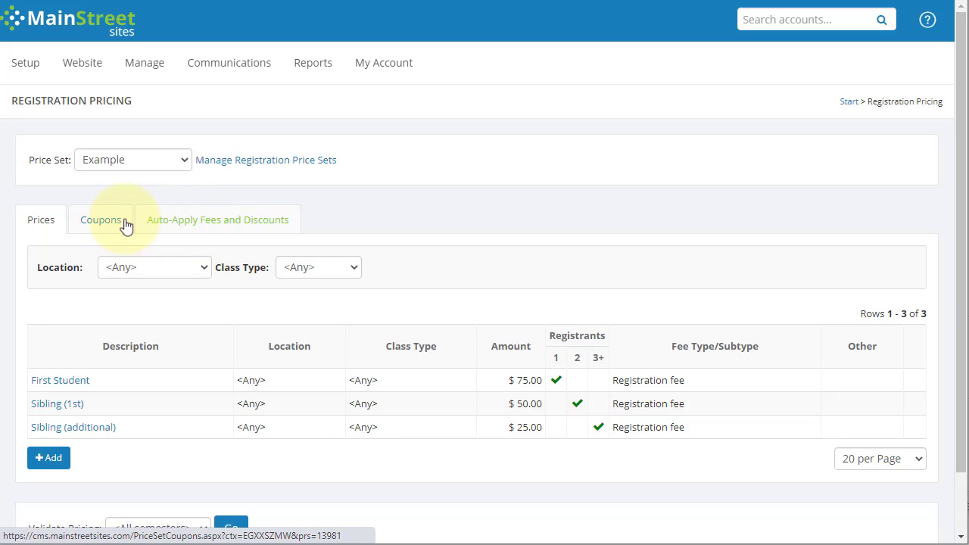
pyautogui.click(97, 221)
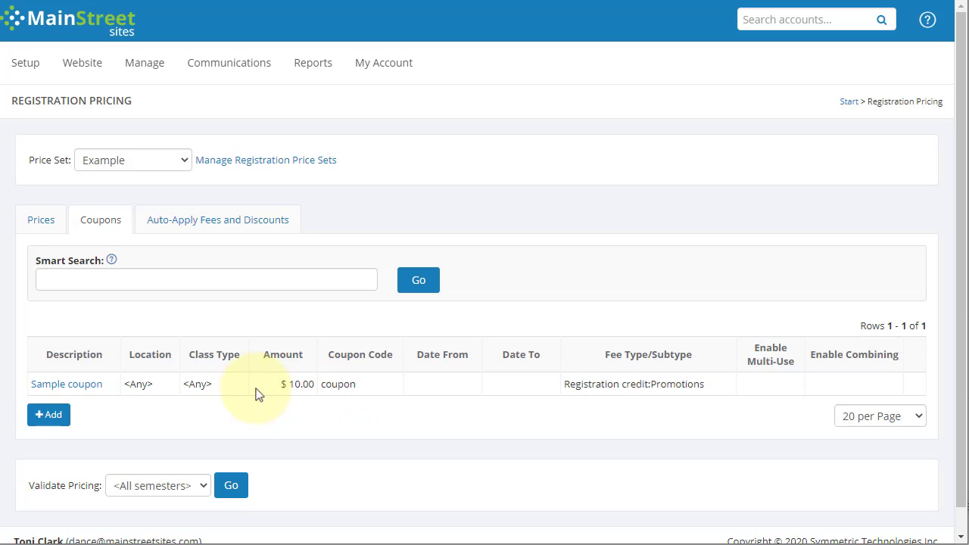
pyautogui.click(86, 386)
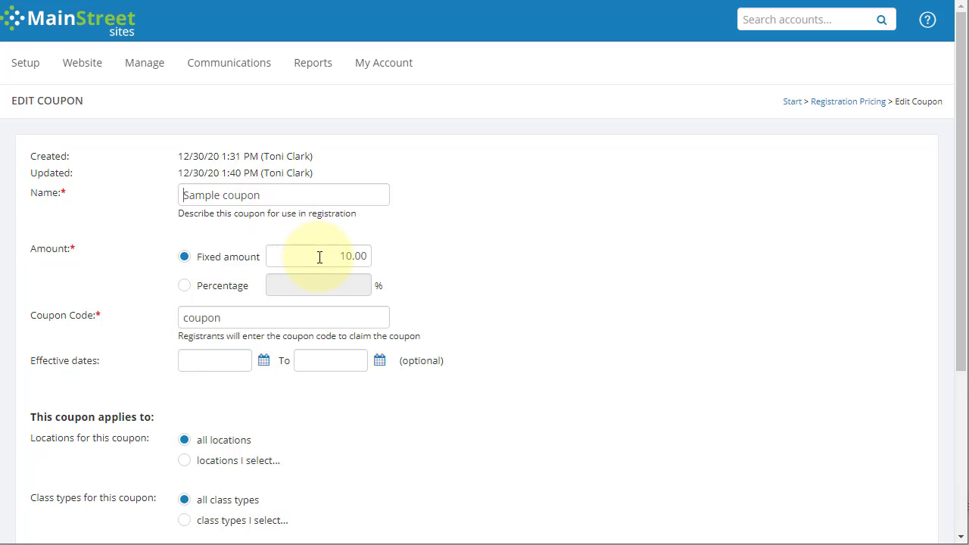
# Try a 5 percent coupon amount, and switch the coupon back to a fixed amount
pyautogui.click(241, 287)
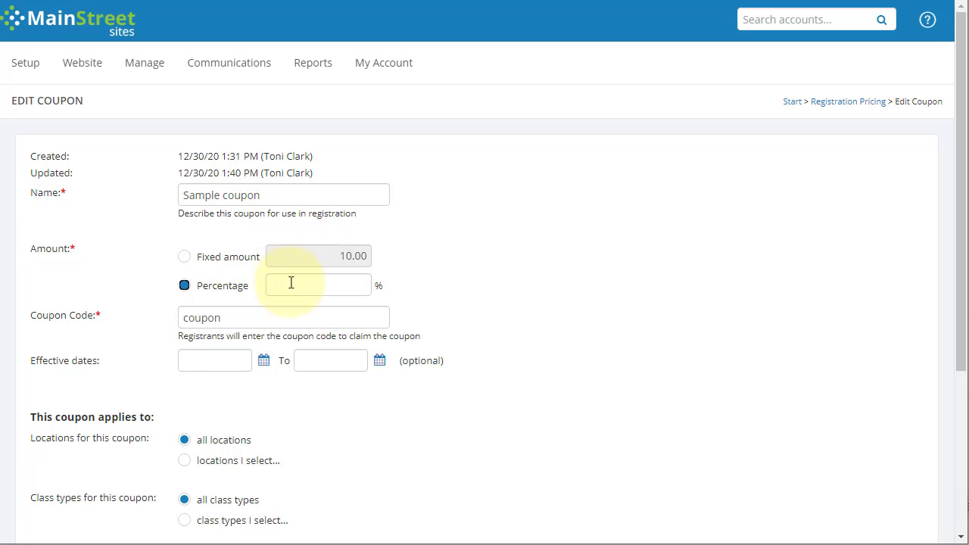
pyautogui.write('5')
pyautogui.click(244, 258)
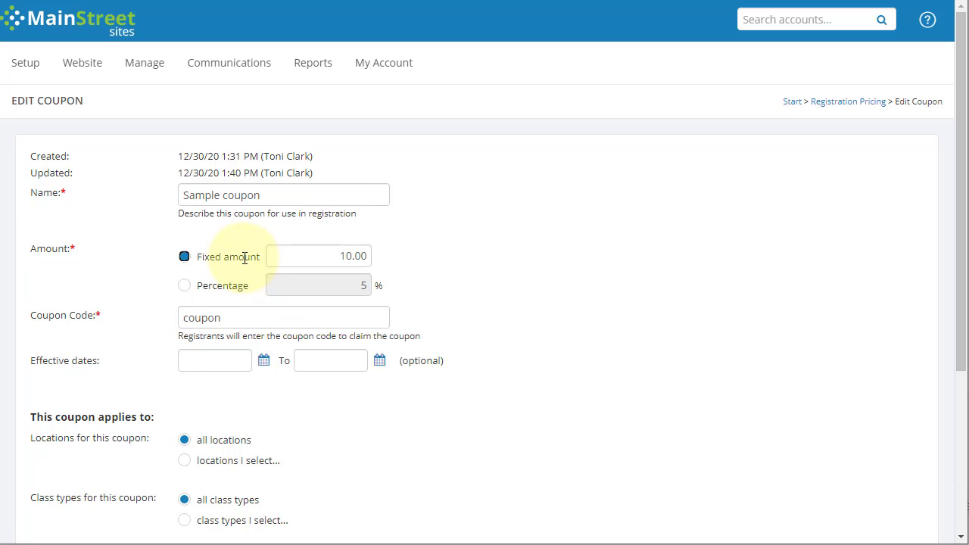
# Replace the Sample coupon's code with earlybird
pyautogui.click(226, 321)
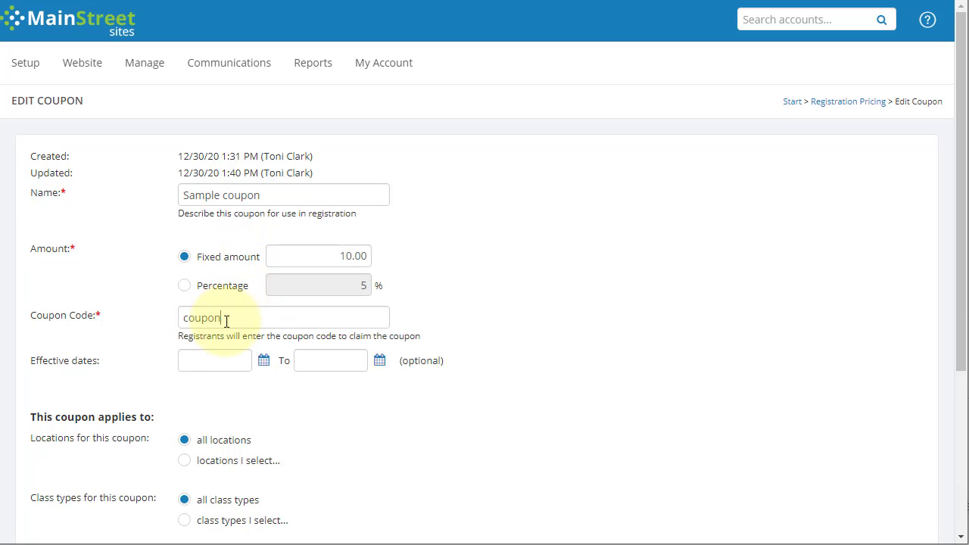
pyautogui.moveTo(231, 318); pyautogui.dragTo(136, 324)
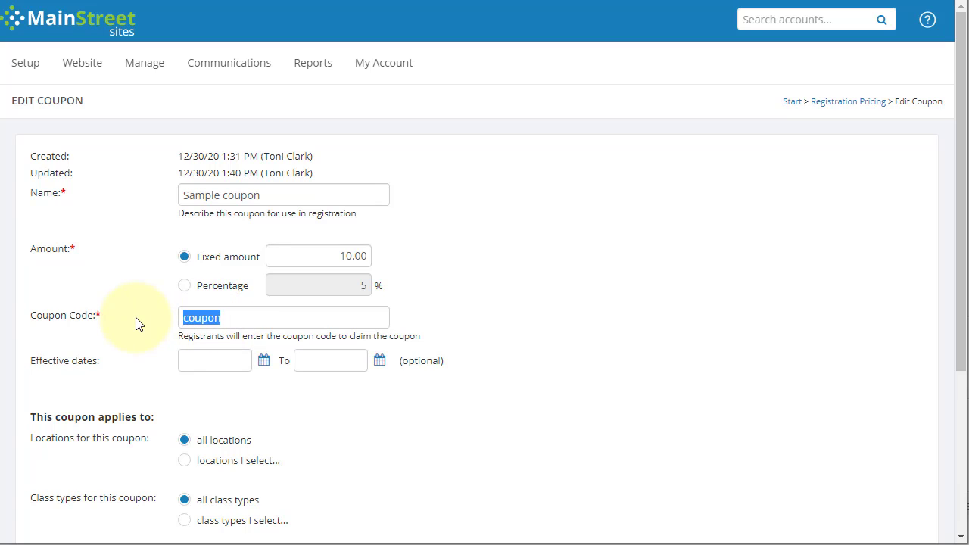
pyautogui.write('earlybird')
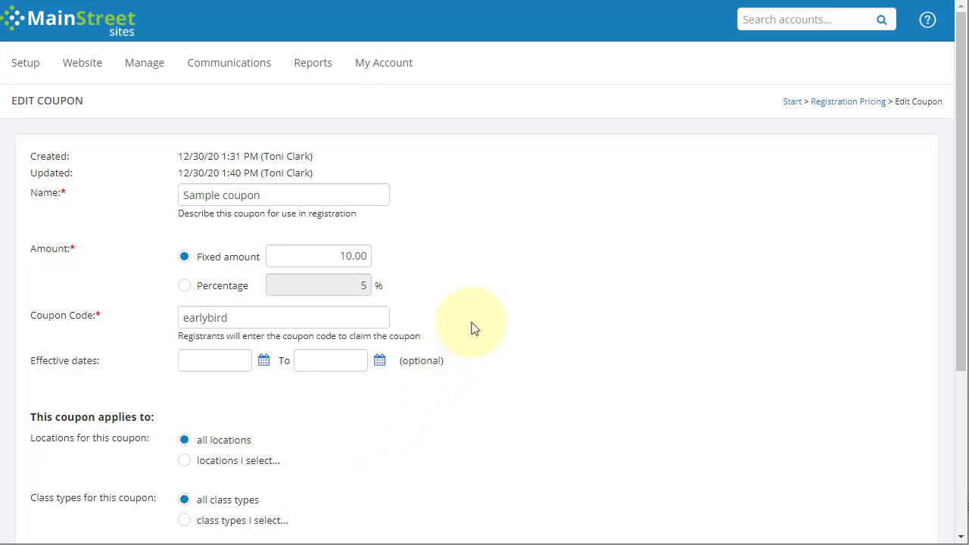
# Try limiting the coupon to the Fitness Zone location, and set it back to all locations
pyautogui.scroll(-2, 515, 280)
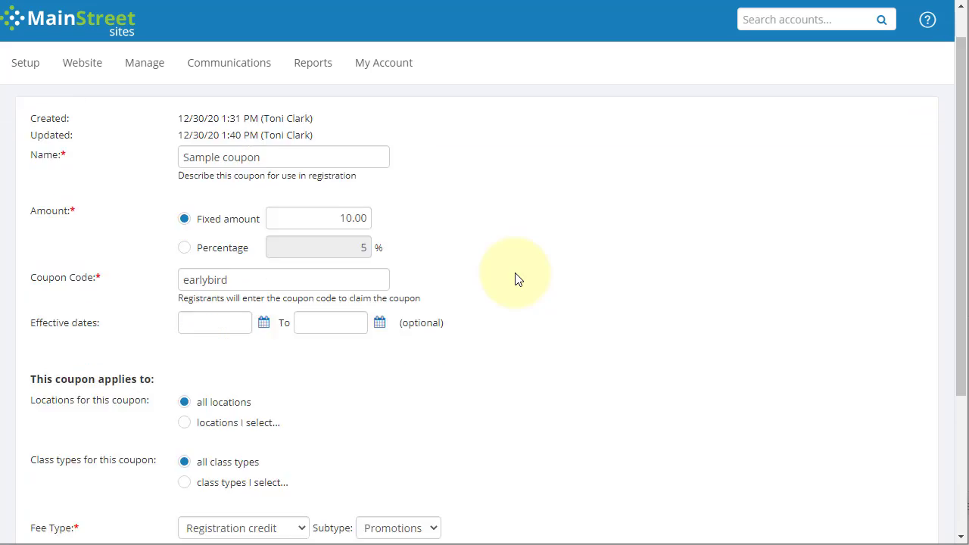
pyautogui.scroll(-1, 515, 279)
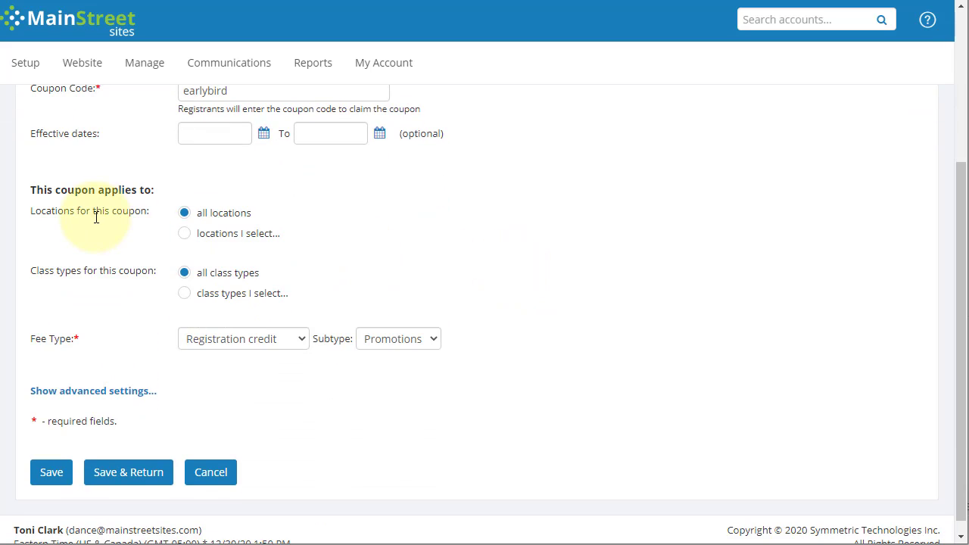
pyautogui.click(184, 233)
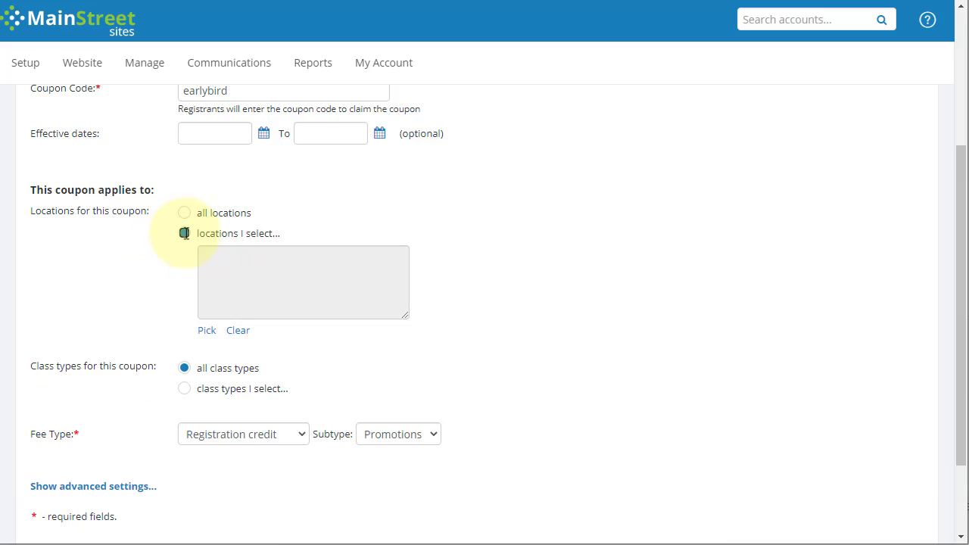
pyautogui.click(208, 332)
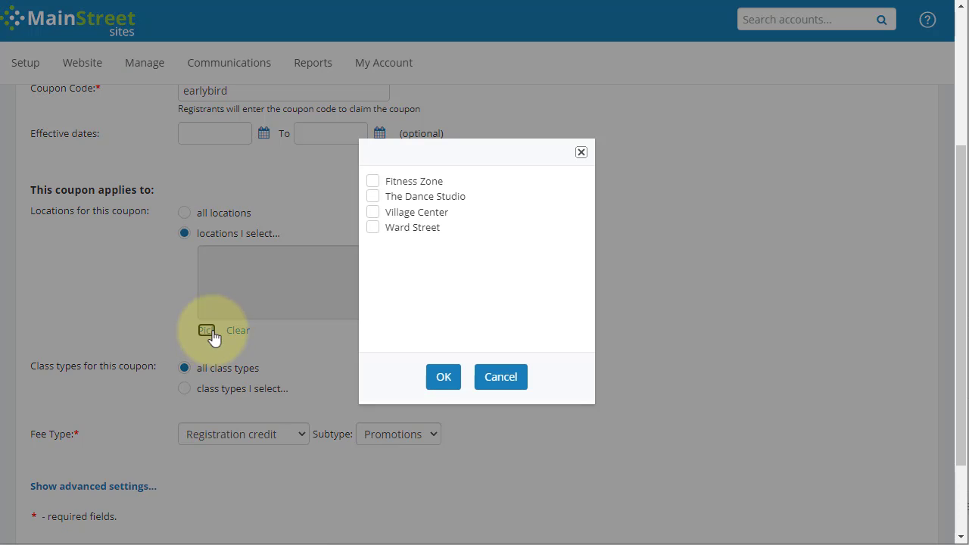
pyautogui.click(377, 184)
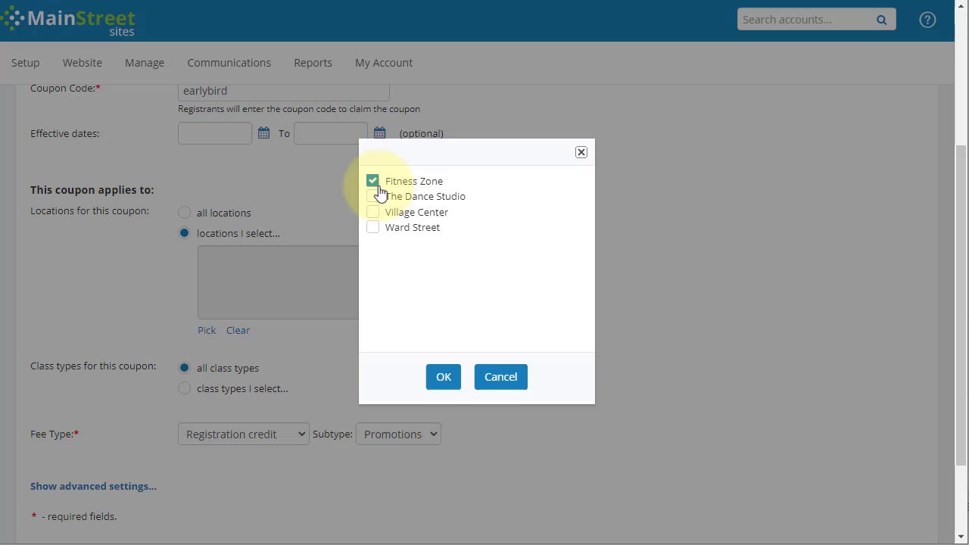
pyautogui.click(444, 377)
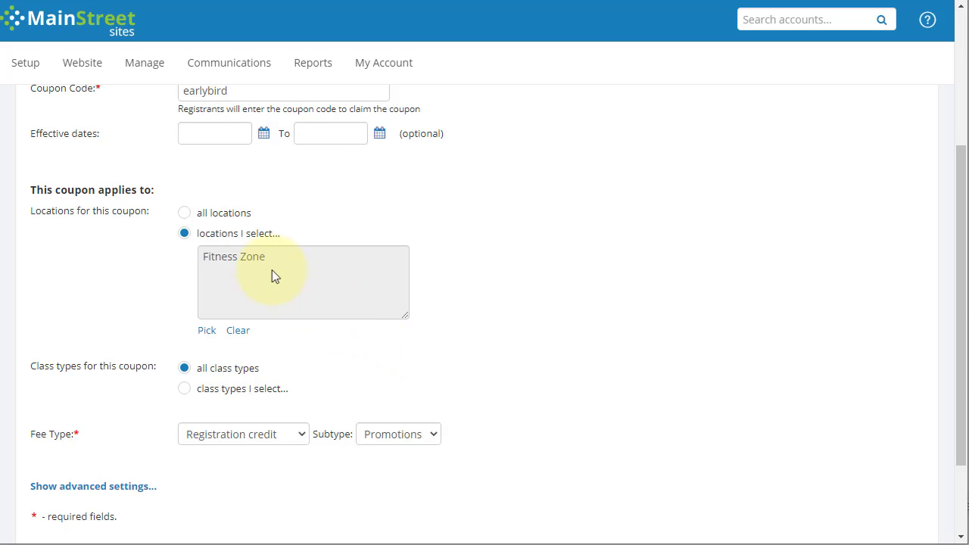
pyautogui.click(184, 213)
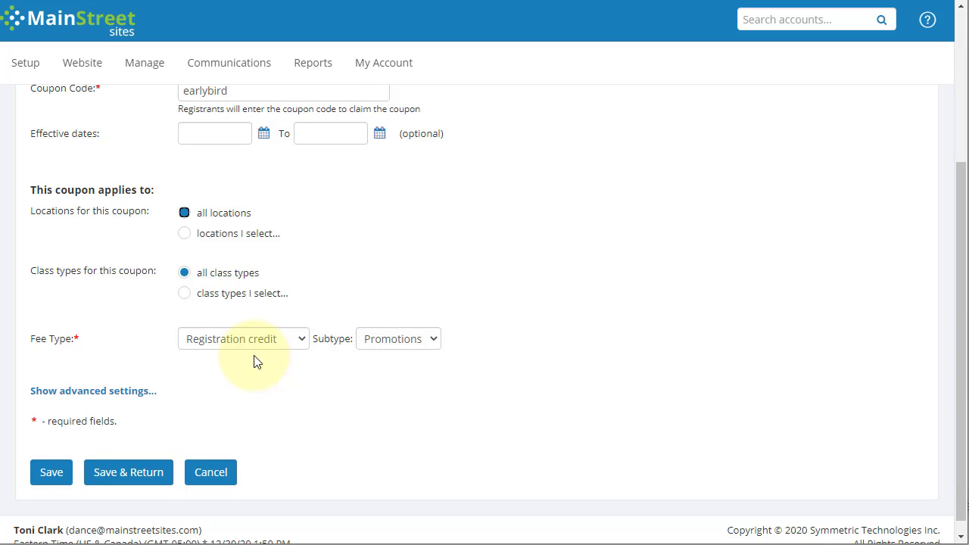
# Review the coupon's fee type and subtype options, keeping the Promotions subtype, and discard the coupon edits
pyautogui.click(222, 345)
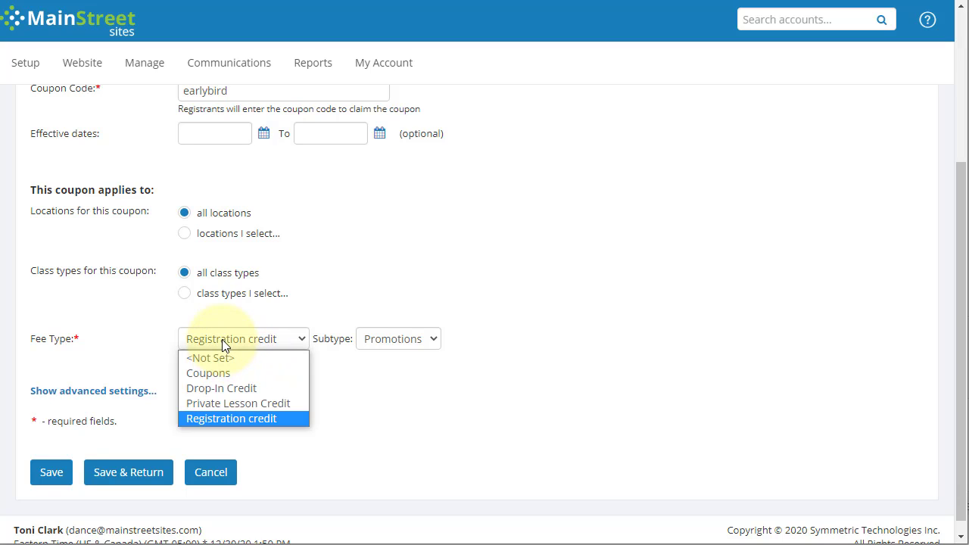
pyautogui.click(222, 339)
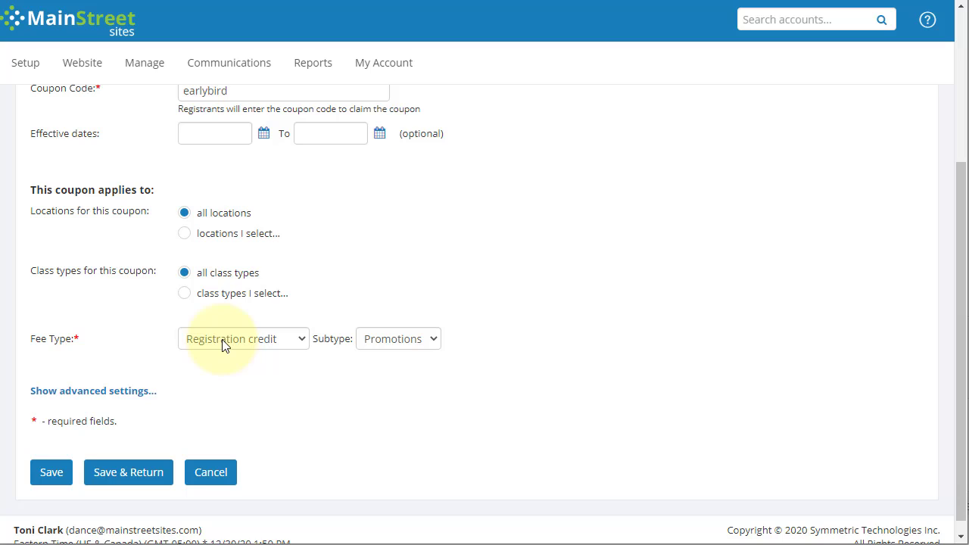
pyautogui.click(379, 340)
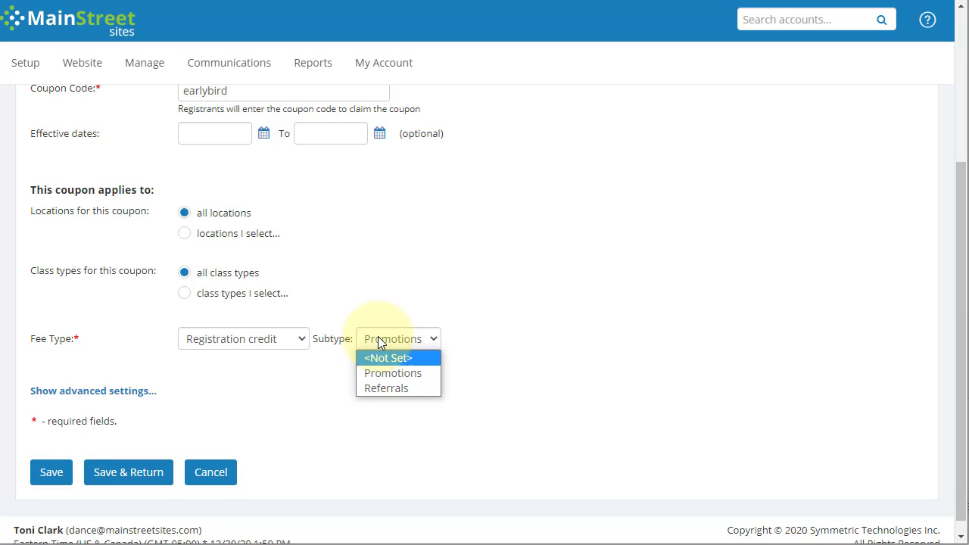
pyautogui.click(390, 372)
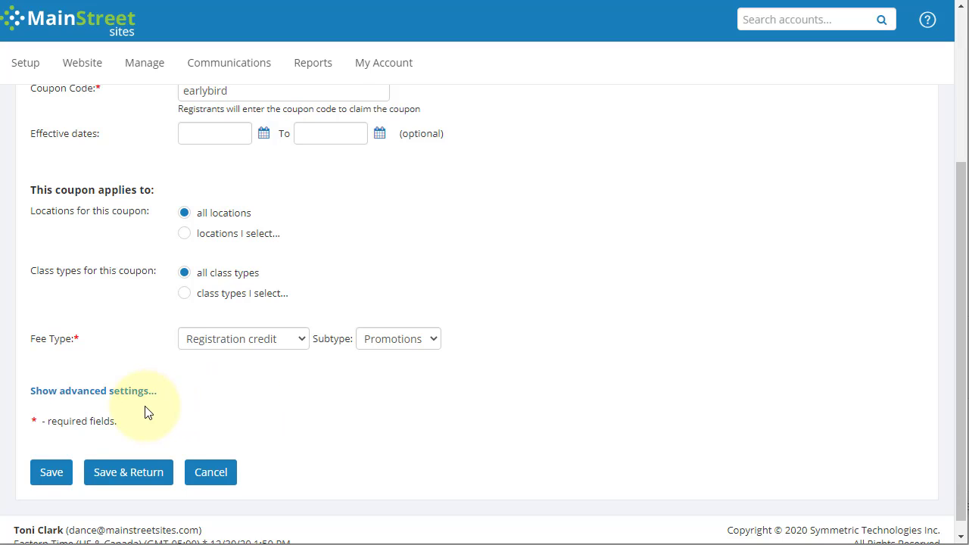
pyautogui.click(216, 473)
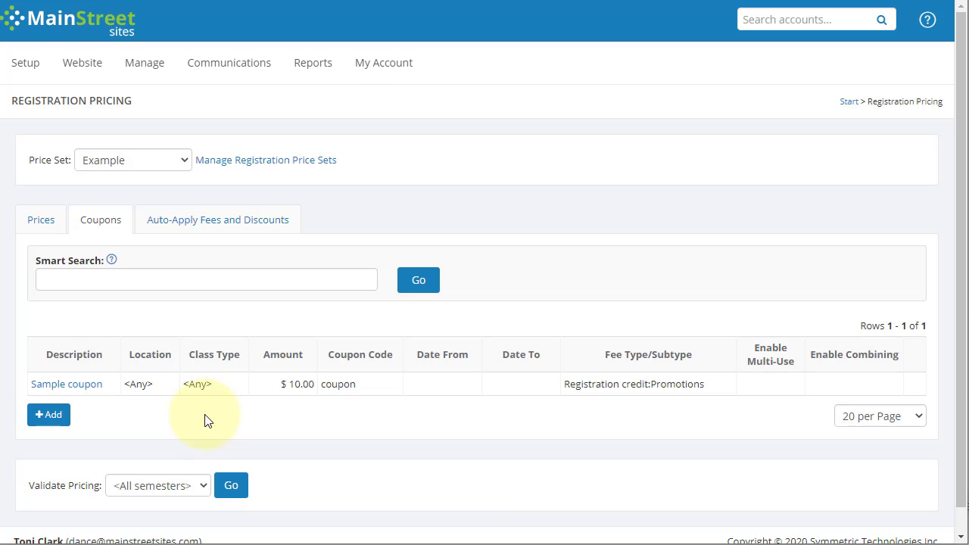
# Open the auto-applied Materials fee and examine which units its fixed amount can be charged per
pyautogui.click(202, 224)
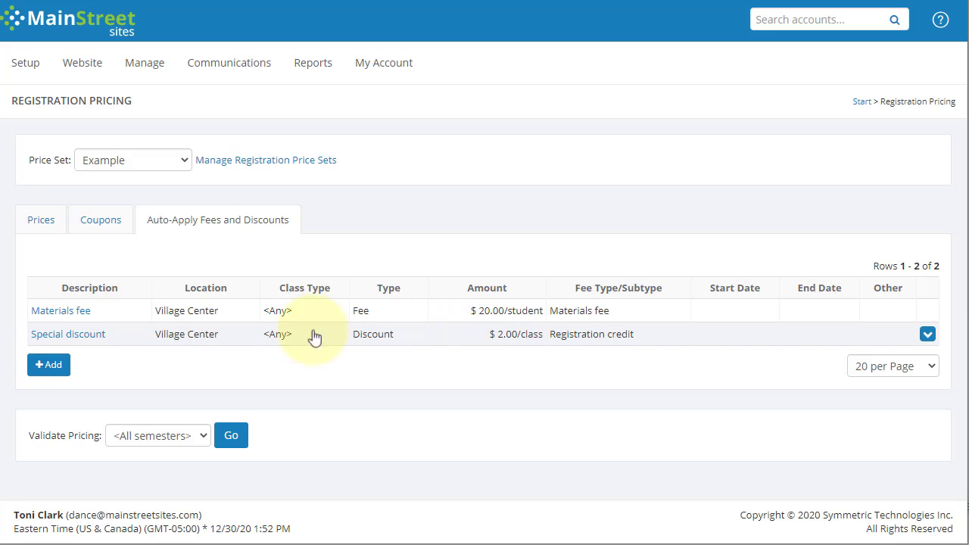
pyautogui.click(51, 312)
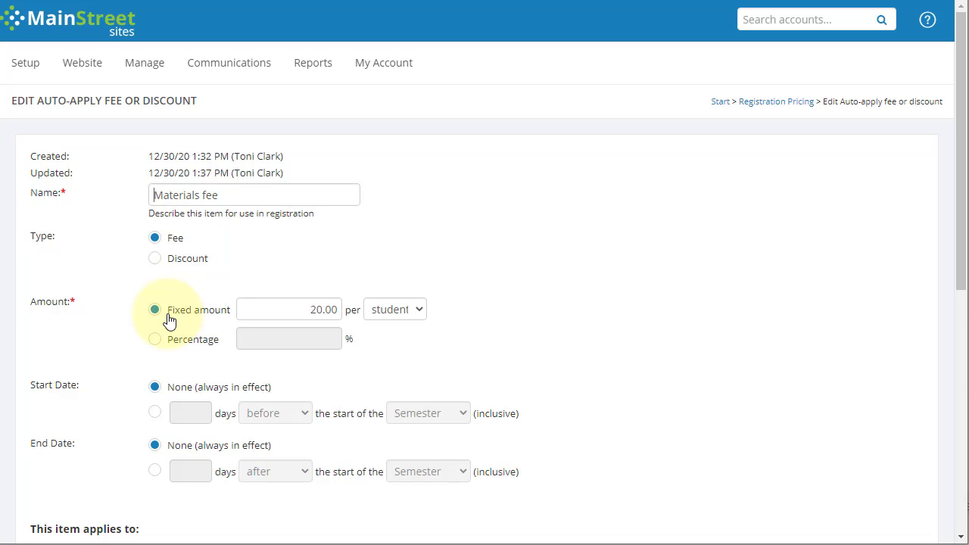
pyautogui.click(383, 318)
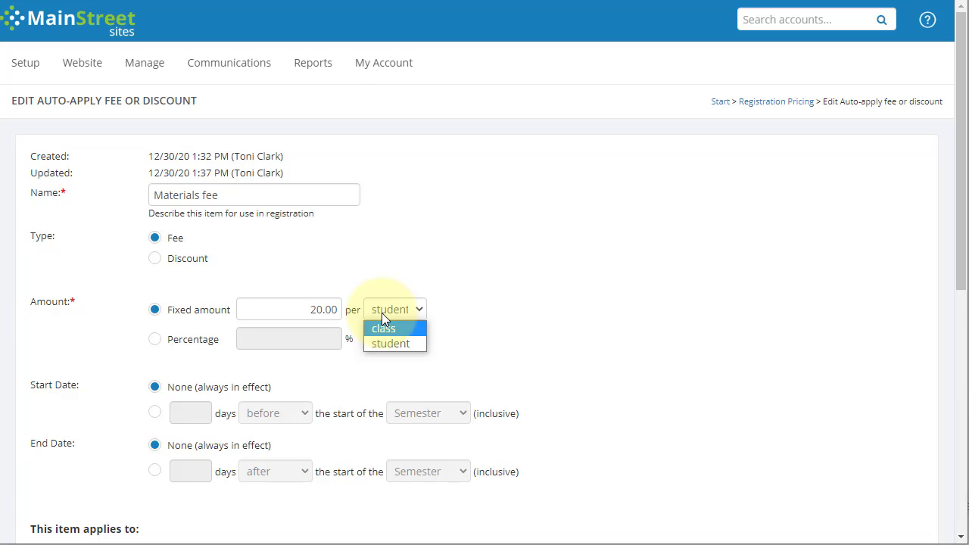
pyautogui.click(397, 315)
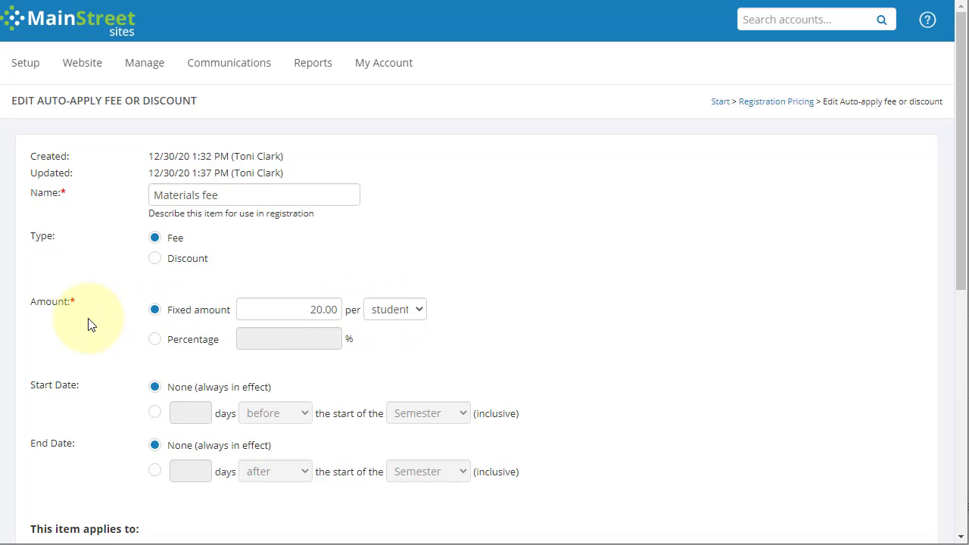
# Try a start date relative to the semester start for the Materials fee, and return it to None (always in effect)
pyautogui.scroll(-1, 89, 324)
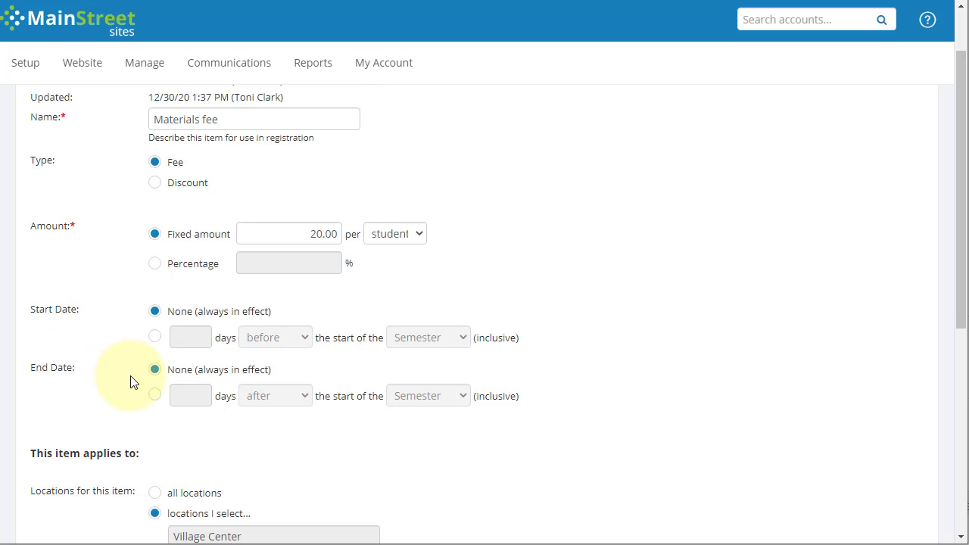
pyautogui.click(154, 337)
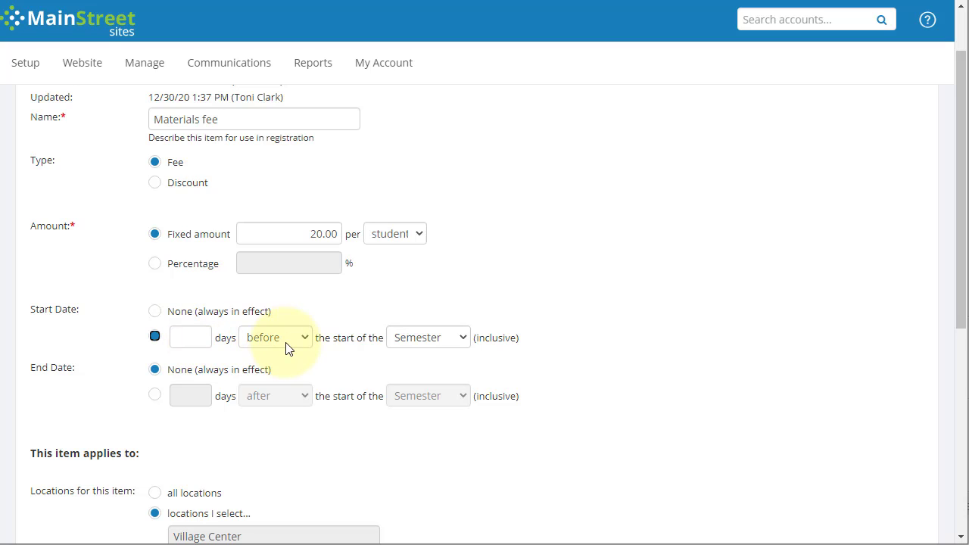
pyautogui.click(413, 337)
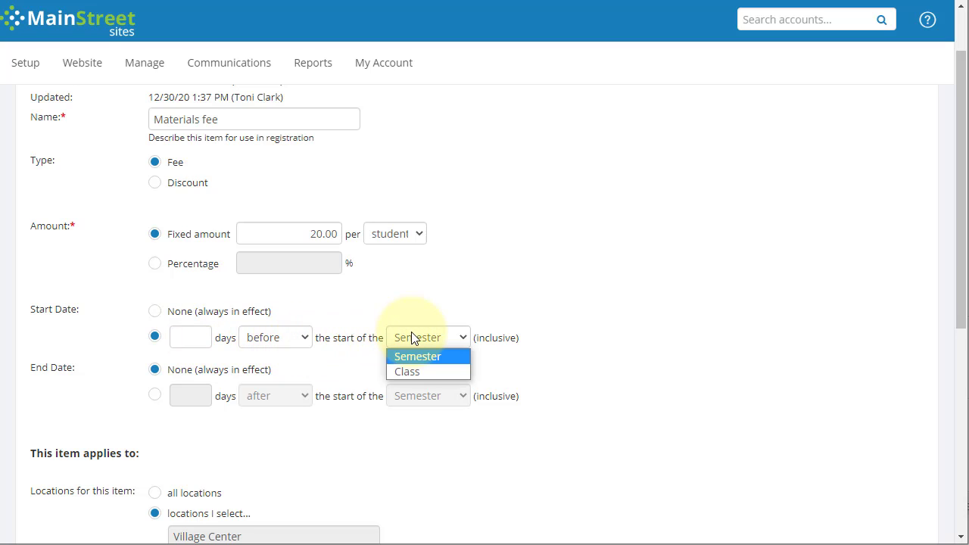
pyautogui.click(412, 338)
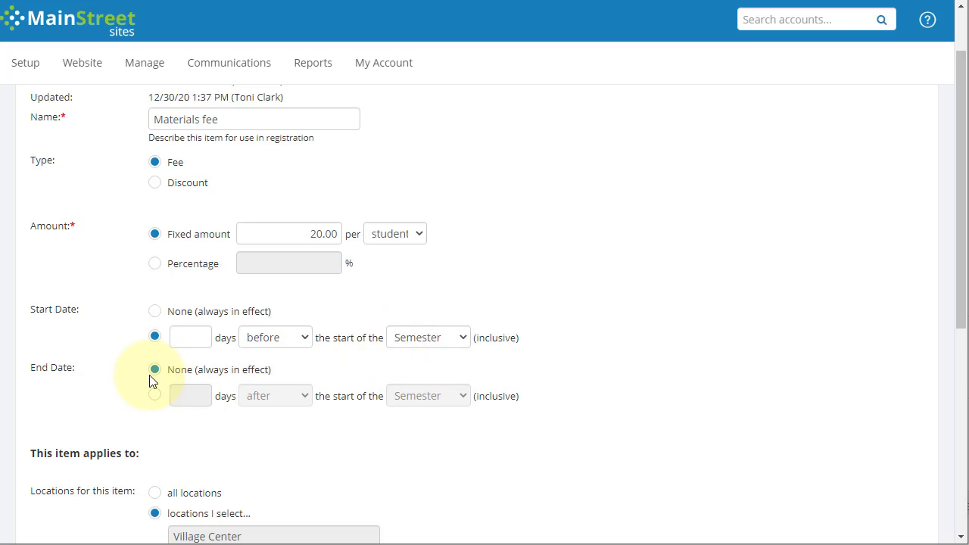
pyautogui.click(155, 338)
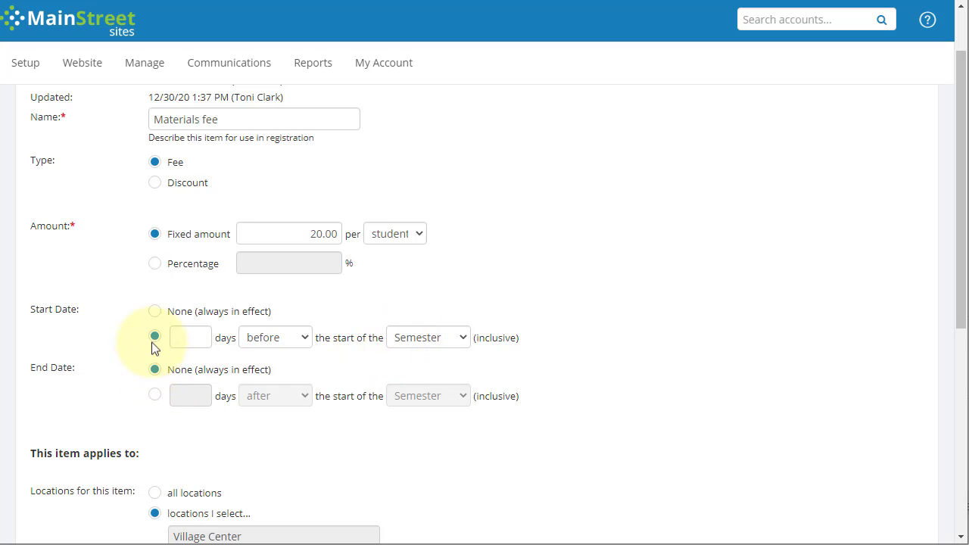
pyautogui.click(154, 312)
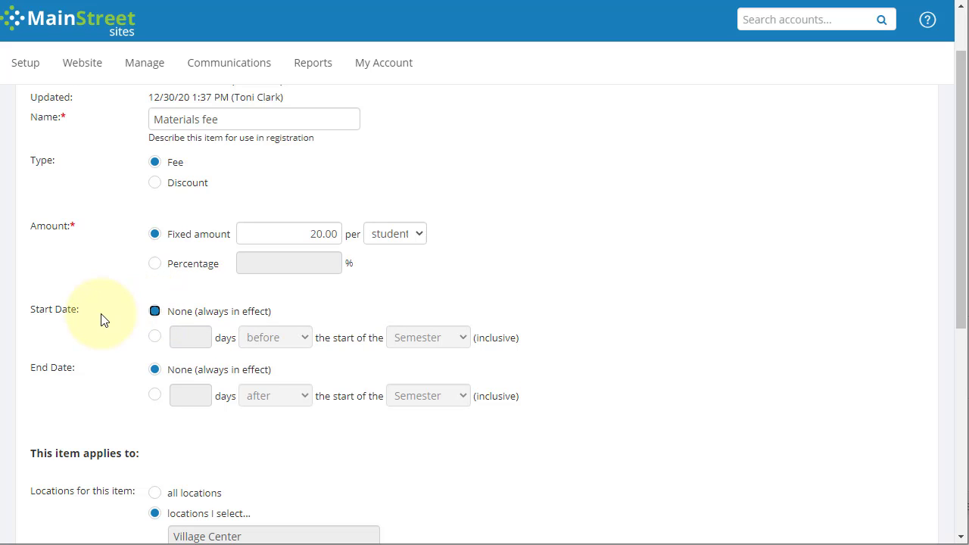
# Review the Materials fee's locations, class types and fee type settings, and leave the item without saving
pyautogui.scroll(-3, 103, 319)
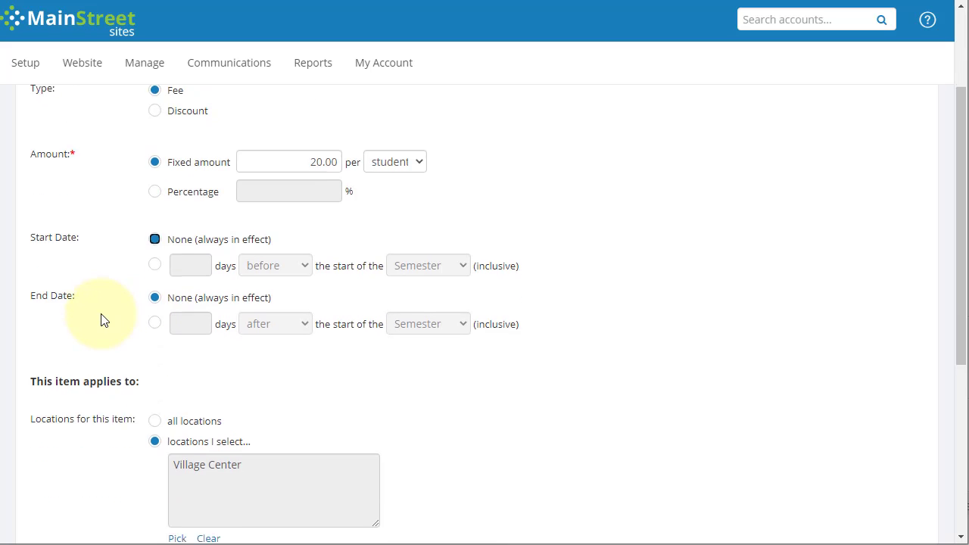
pyautogui.scroll(-1, 104, 320)
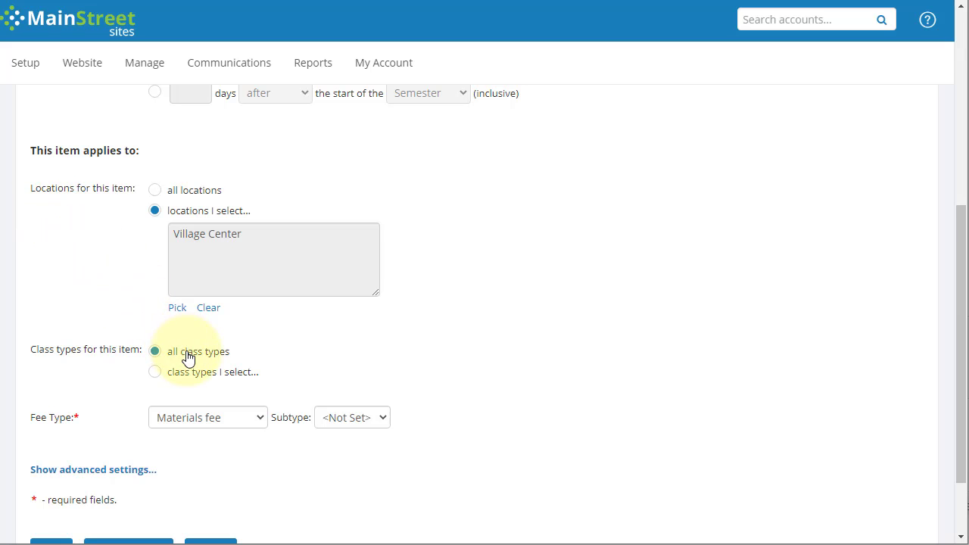
pyautogui.scroll(-1, 186, 358)
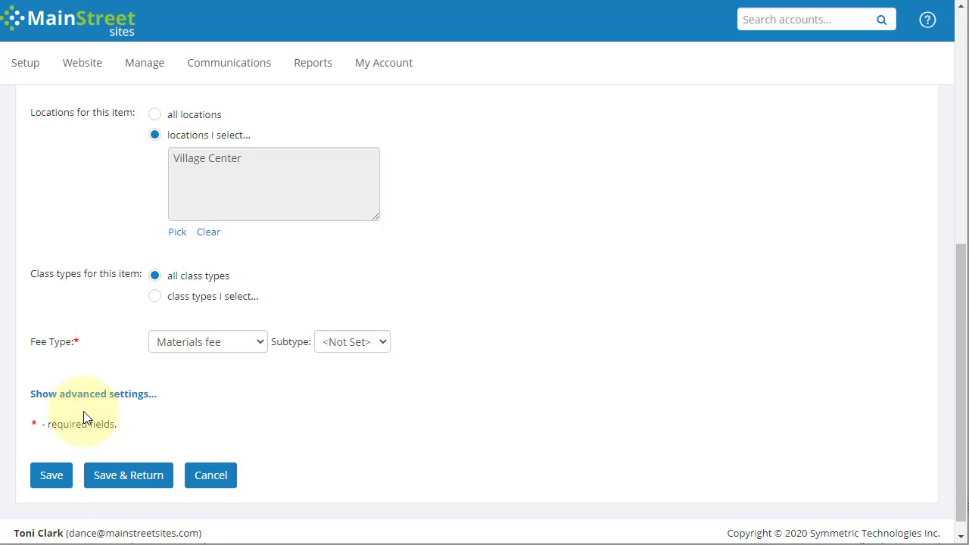
pyautogui.click(217, 477)
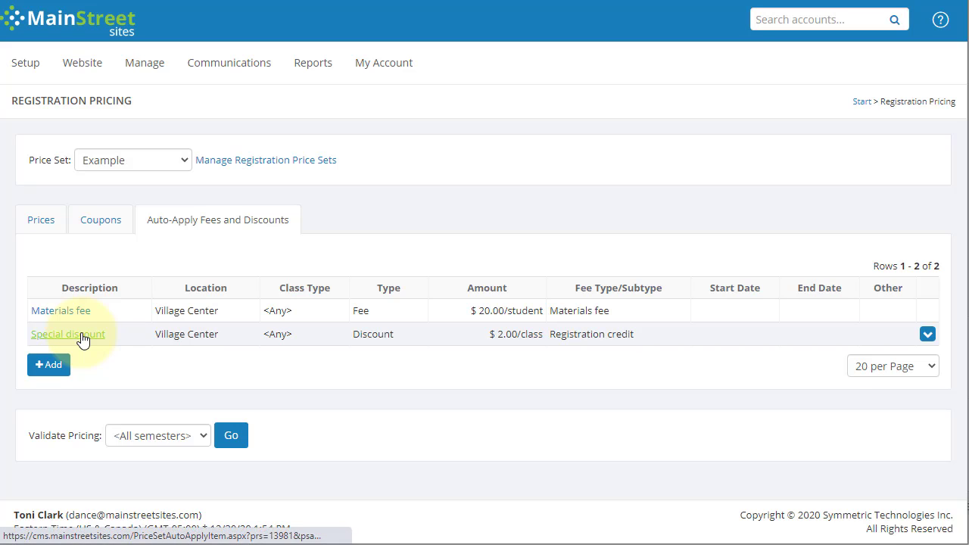
# Open the auto-applied Special discount, review its amount, dates, locations, class types and fee type, and leave it without saving
pyautogui.click(82, 337)
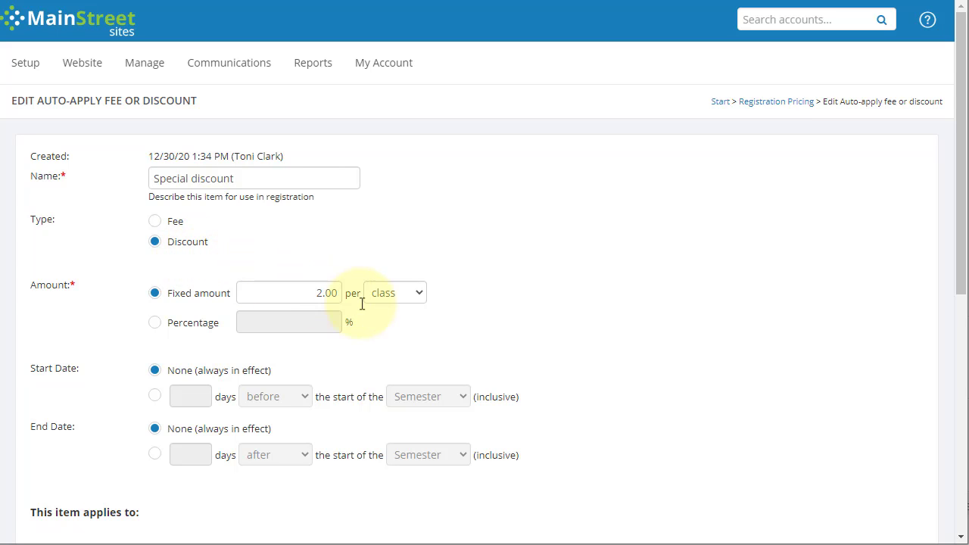
pyautogui.scroll(-1, 392, 320)
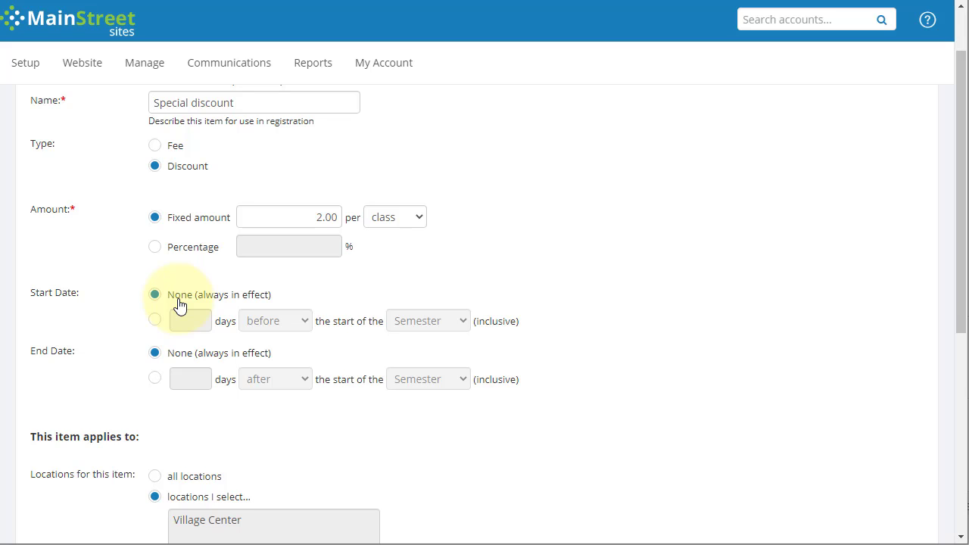
pyautogui.scroll(-2, 179, 305)
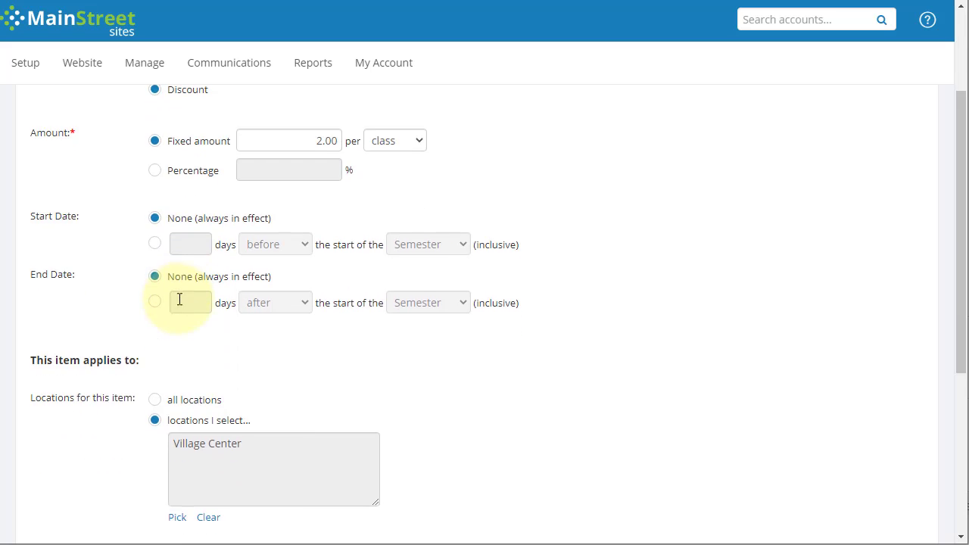
pyautogui.scroll(-1, 176, 383)
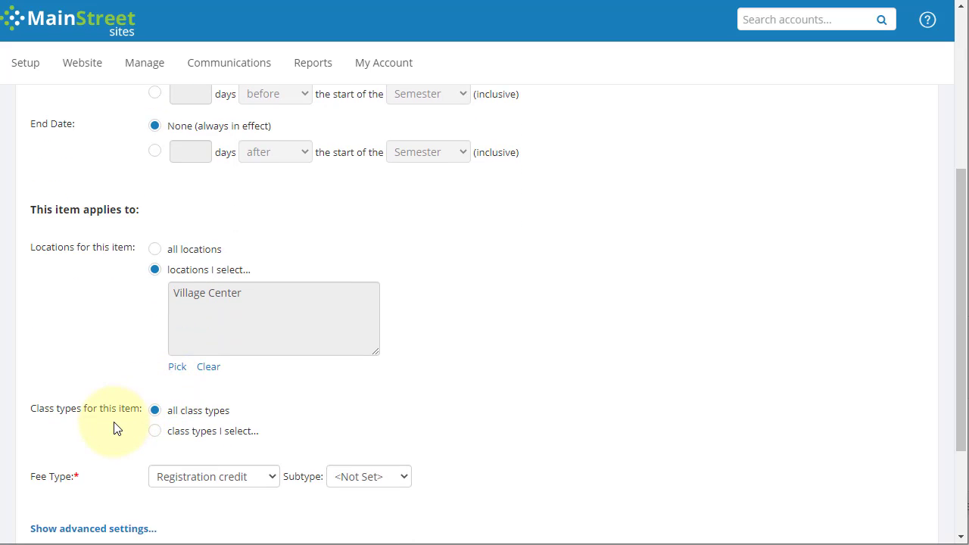
pyautogui.scroll(-1, 117, 428)
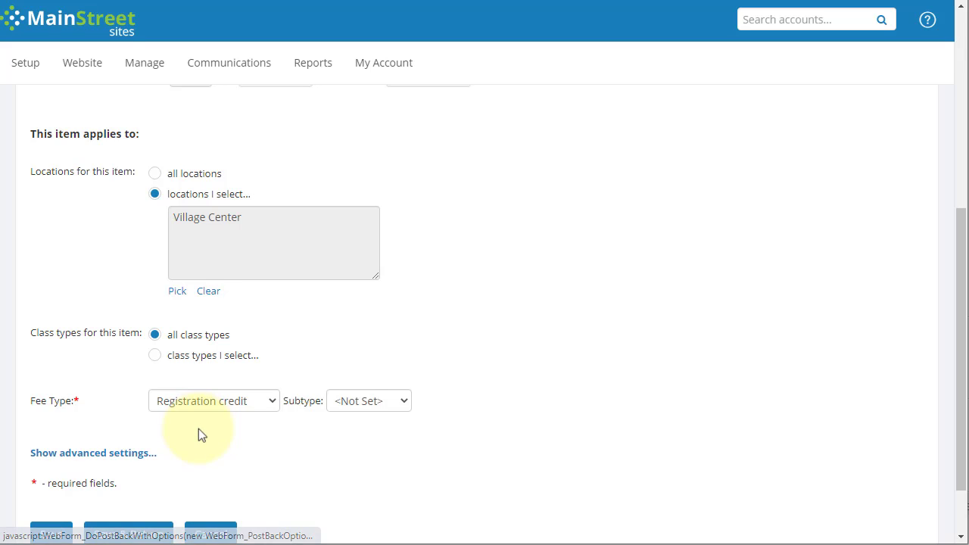
pyautogui.scroll(-1, 198, 431)
pyautogui.click(212, 463)
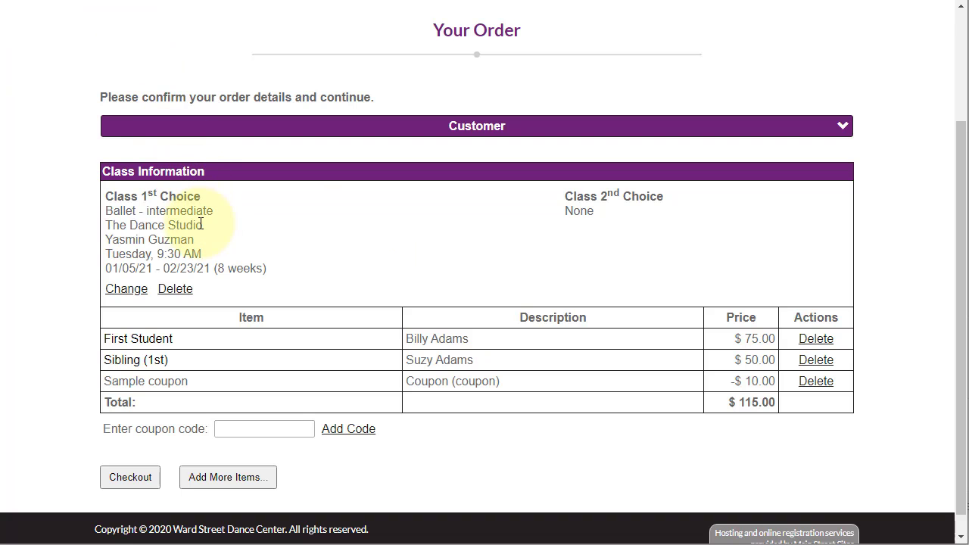
# In the Ward Street Dance Center order, change the first registrant's class to Ballet - beginners at Village Center, Saturday 9:30 AM
pyautogui.moveTo(207, 225); pyautogui.dragTo(106, 218)
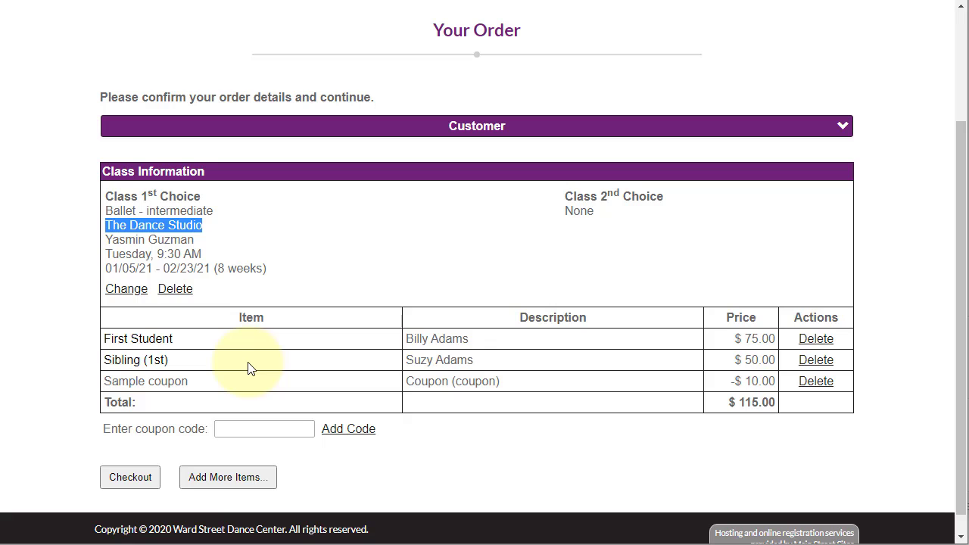
pyautogui.click(126, 292)
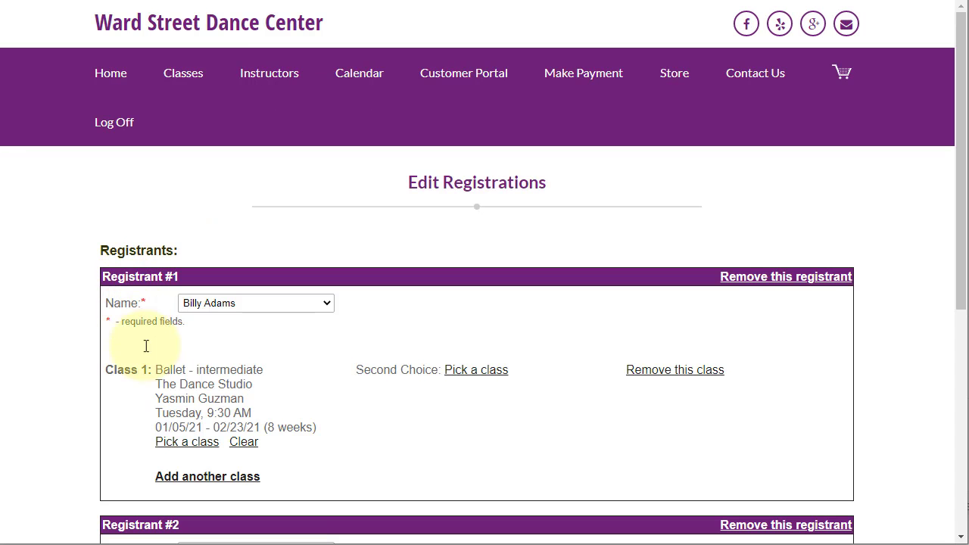
pyautogui.click(180, 446)
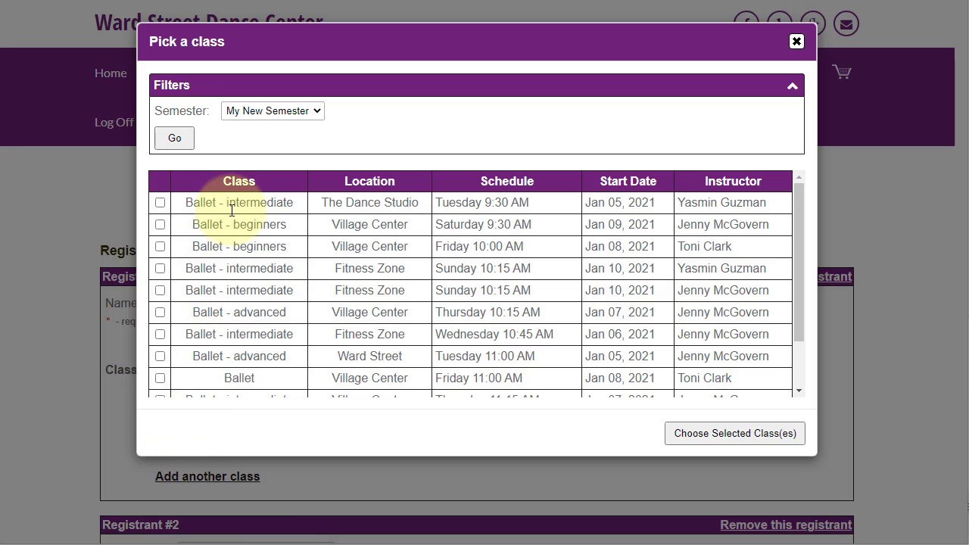
pyautogui.click(160, 224)
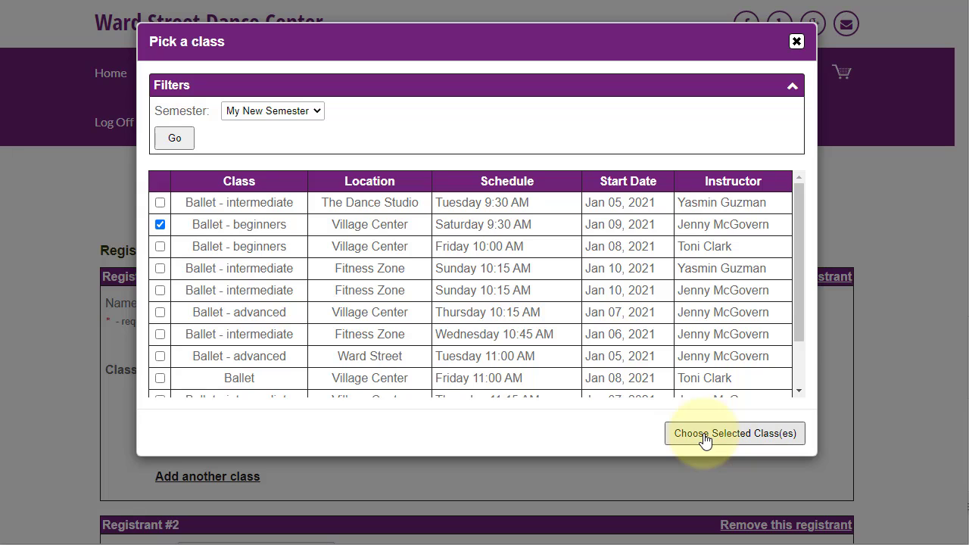
pyautogui.click(704, 435)
# Change the second registrant's class to Ballet - beginners at Village Center, Saturday 9:30 AM, and update the shopping cart
pyautogui.scroll(-5, 385, 394)
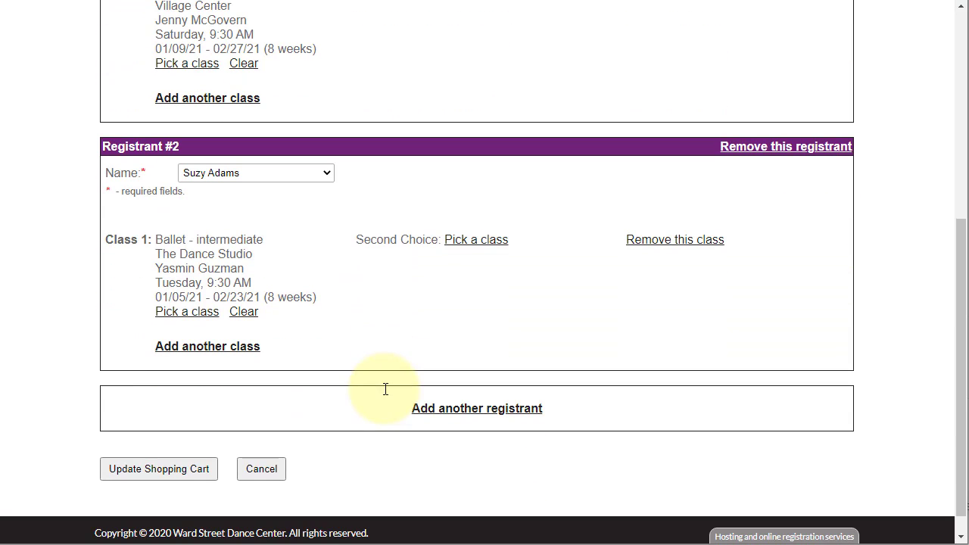
pyautogui.click(179, 313)
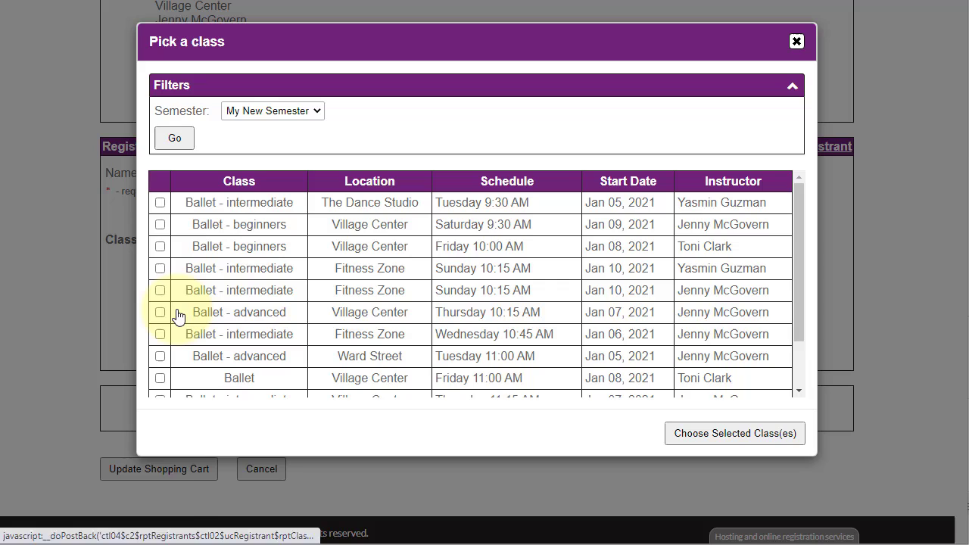
pyautogui.click(160, 224)
pyautogui.click(672, 433)
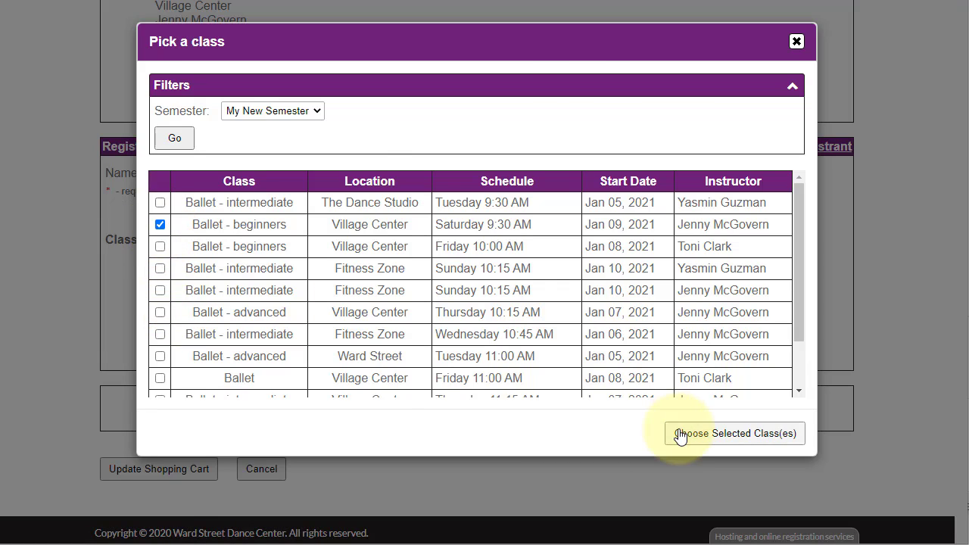
pyautogui.click(135, 471)
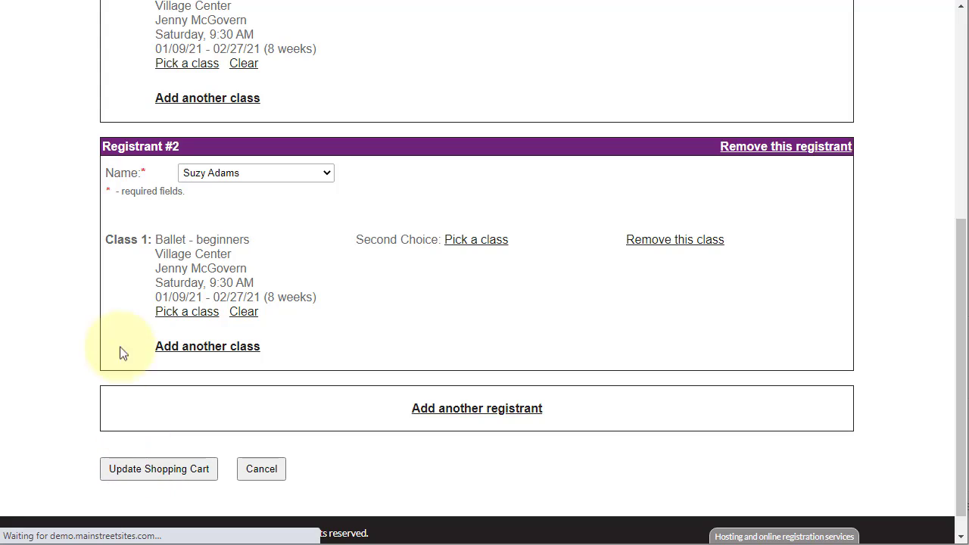
# Examine the Materials fee and Special discount lines in the updated order
pyautogui.scroll(-2, 102, 227)
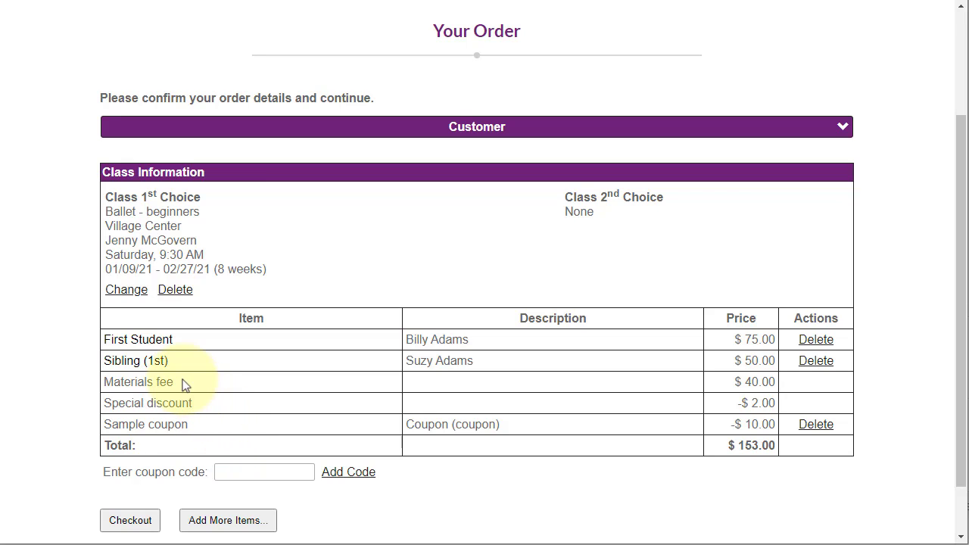
pyautogui.moveTo(176, 383); pyautogui.dragTo(107, 380)
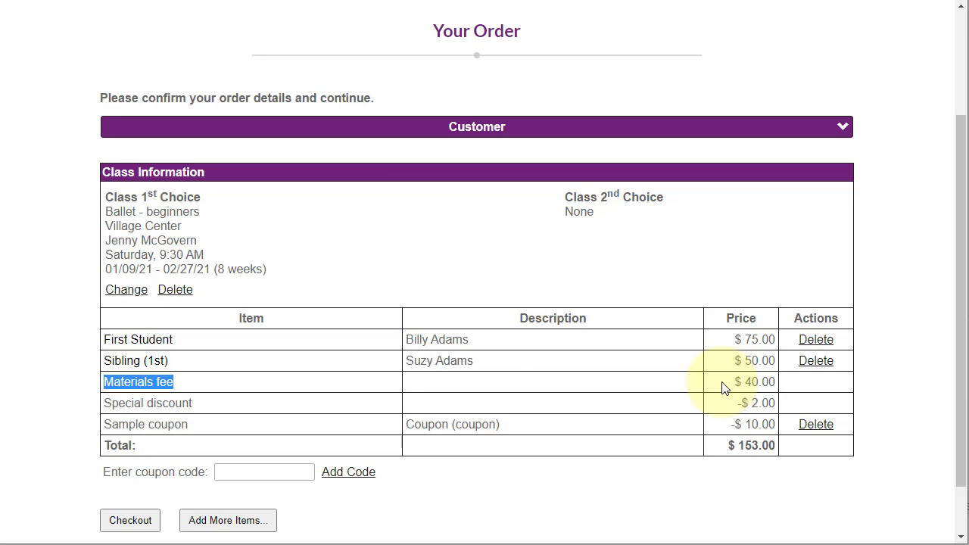
pyautogui.moveTo(198, 404); pyautogui.dragTo(105, 406)
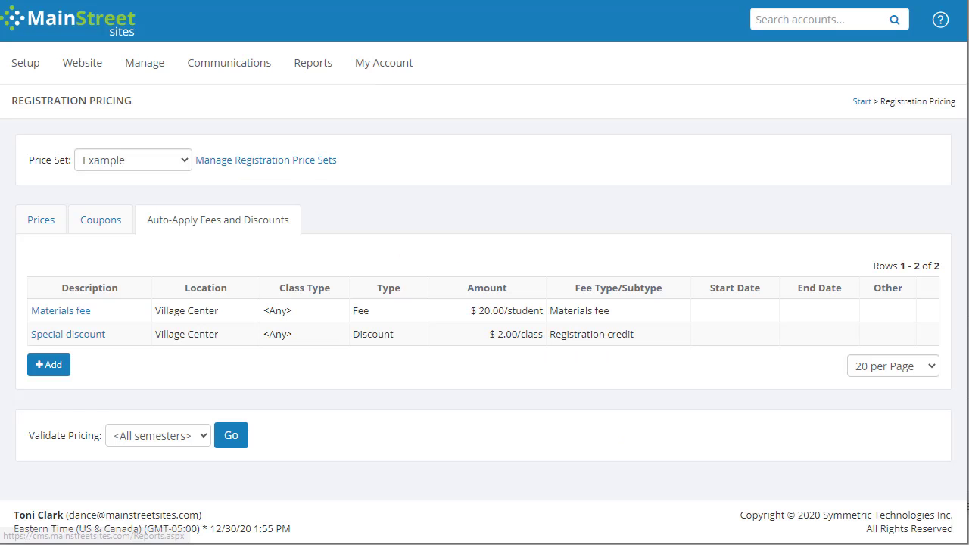
# Back in Main Street Sites registration pricing, open the Sample coupon and review its usage note, multi-use and coupon interaction settings
pyautogui.click(98, 221)
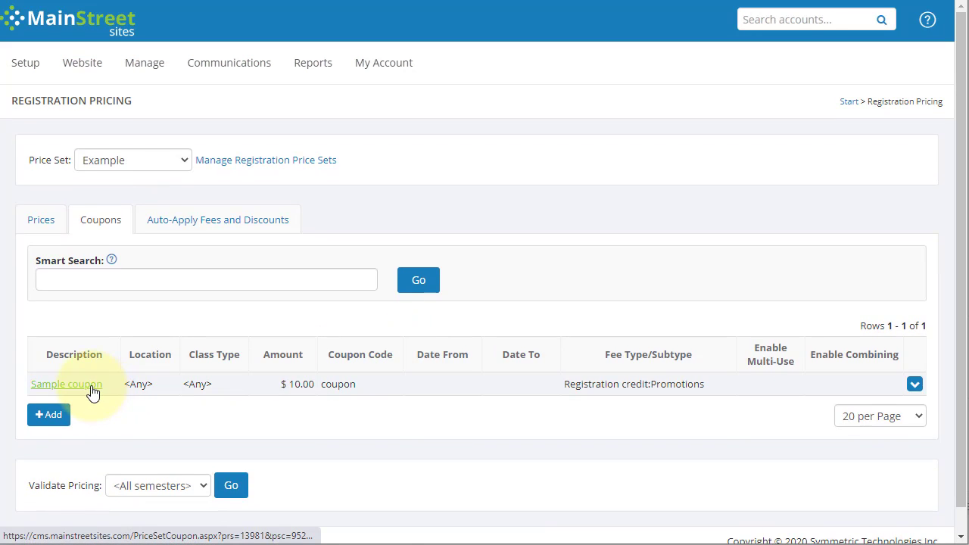
pyautogui.click(94, 389)
pyautogui.scroll(-4, 493, 263)
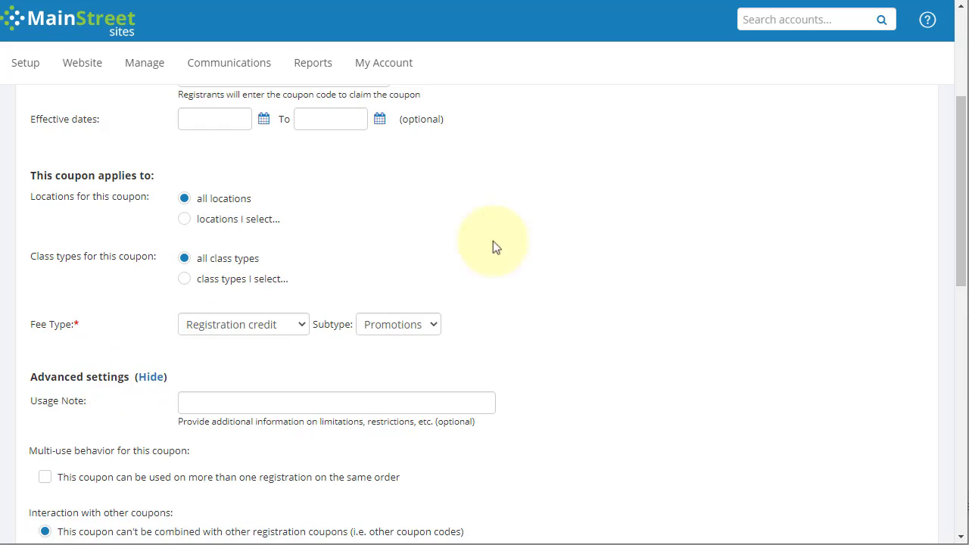
pyautogui.scroll(-1, 557, 224)
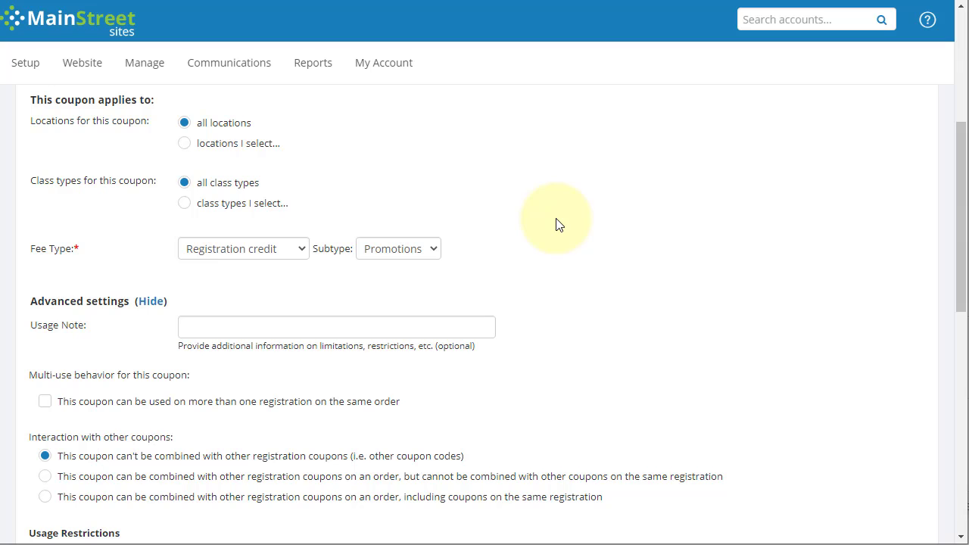
pyautogui.scroll(-1, 558, 224)
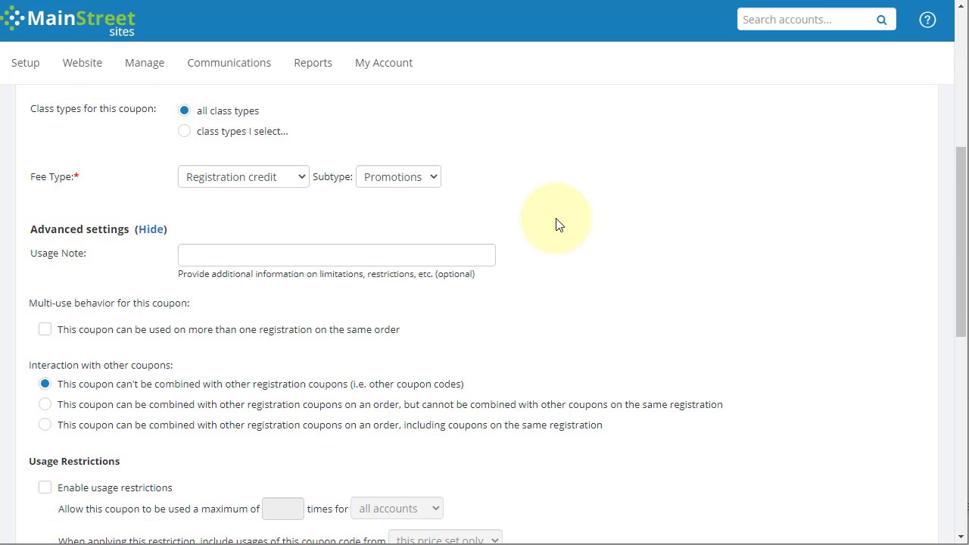
pyautogui.click(197, 250)
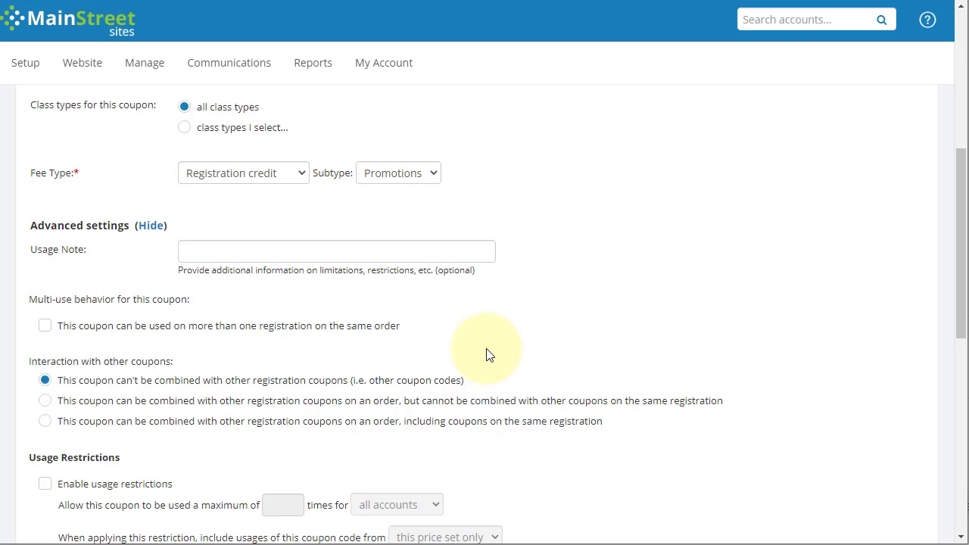
pyautogui.scroll(-2, 493, 352)
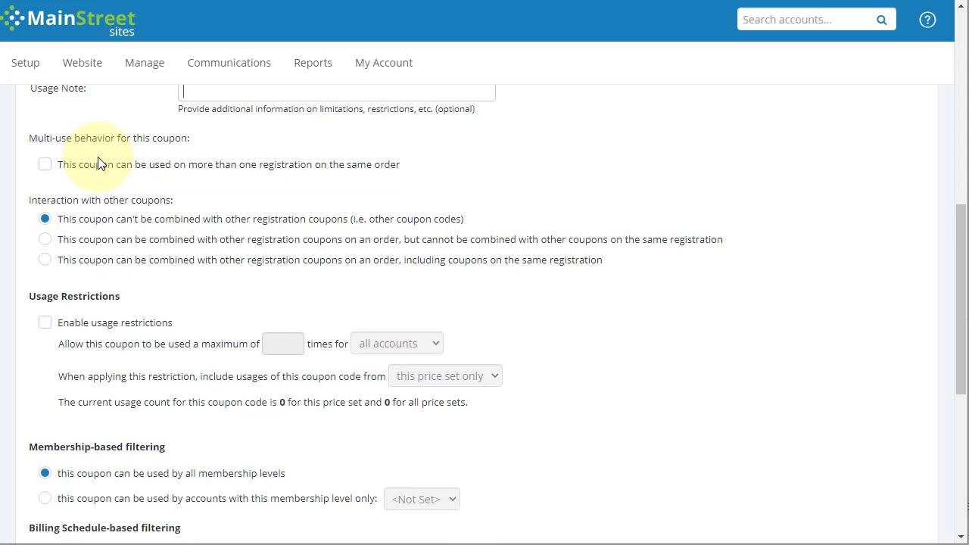
pyautogui.scroll(-1, 83, 155)
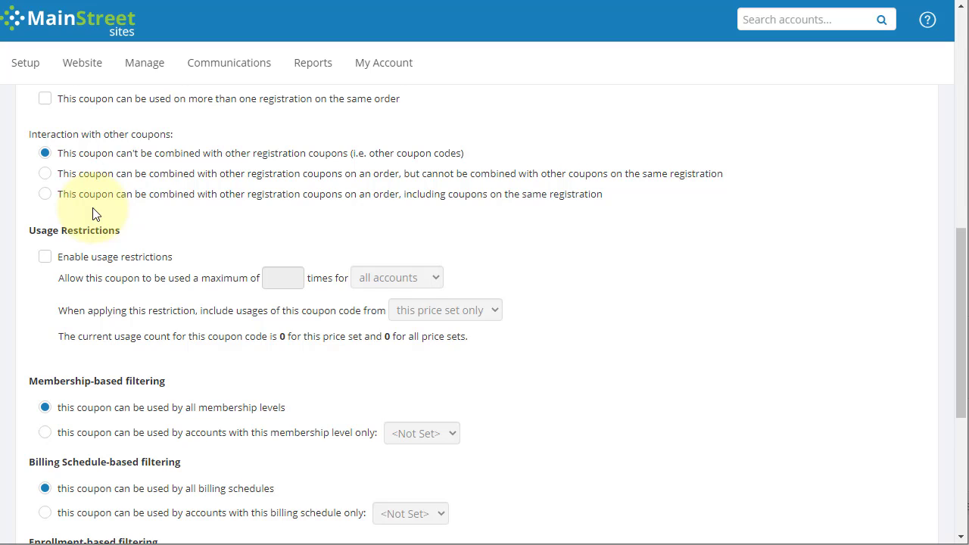
# Enable usage restrictions for the Sample coupon with a maximum of 1 use for each account
pyautogui.scroll(-1, 94, 214)
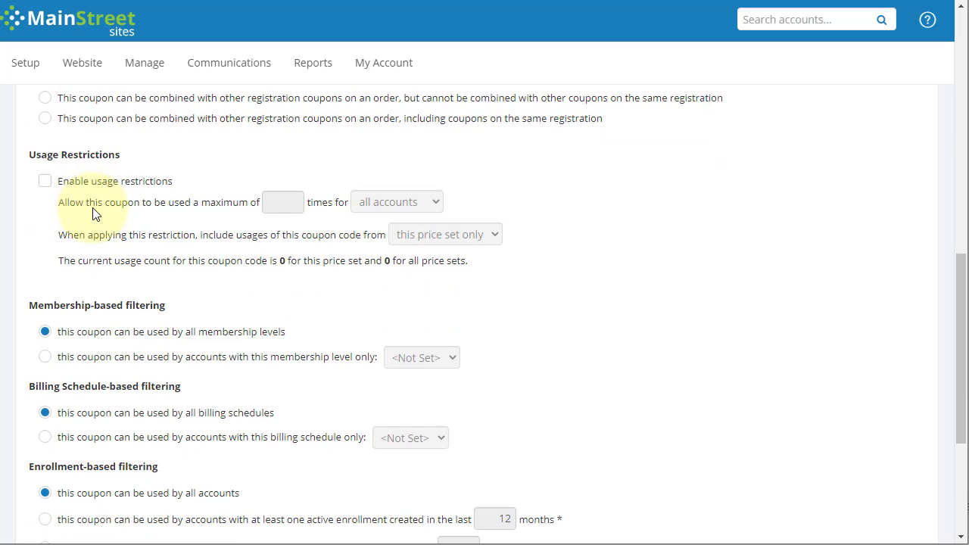
pyautogui.click(45, 182)
pyautogui.click(283, 201)
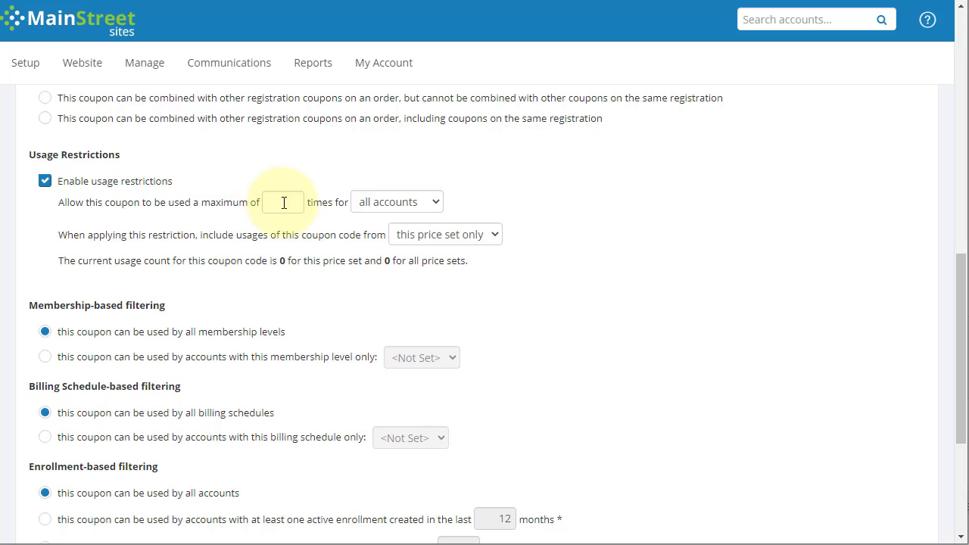
pyautogui.write('1')
pyautogui.click(380, 203)
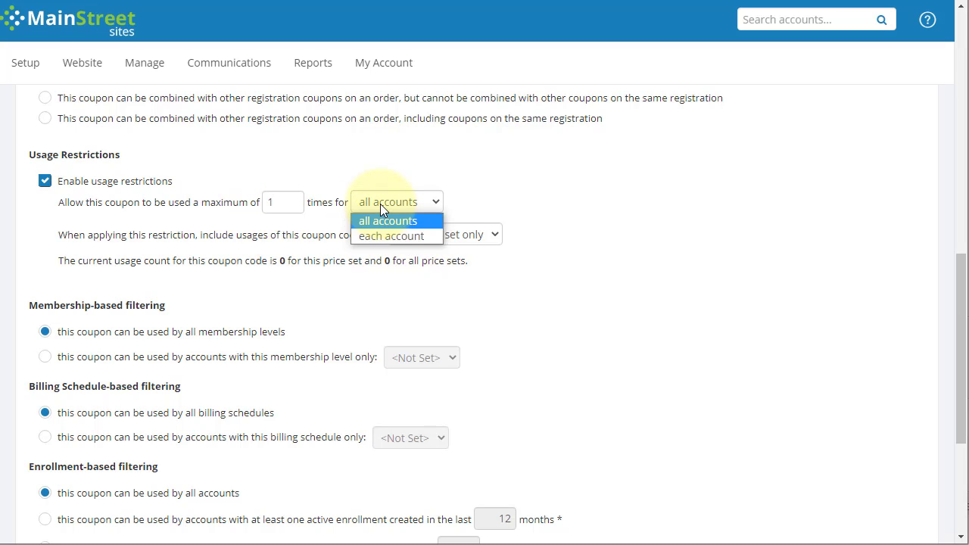
pyautogui.click(390, 236)
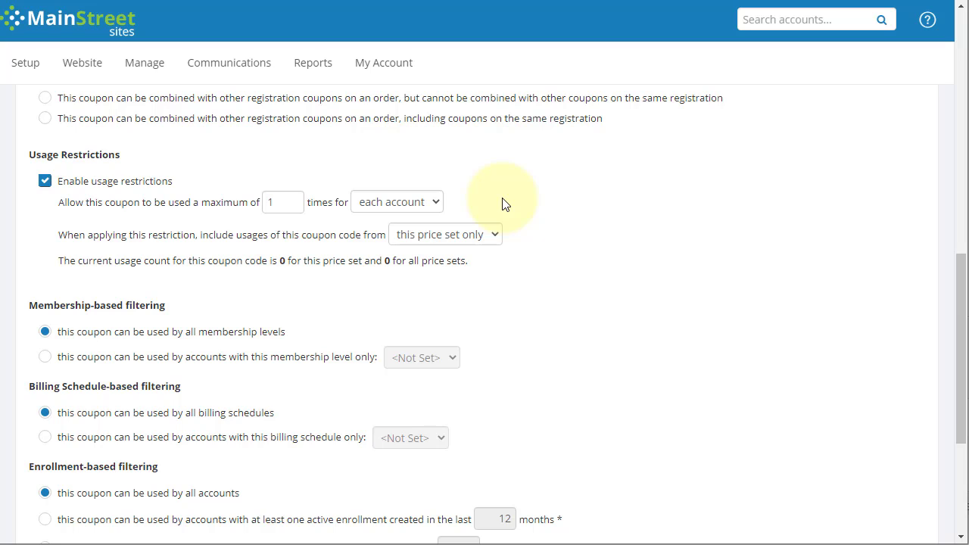
# Set the coupon's usage limit to 10 times for all accounts, including usages of the code from all price sets
pyautogui.click(291, 202)
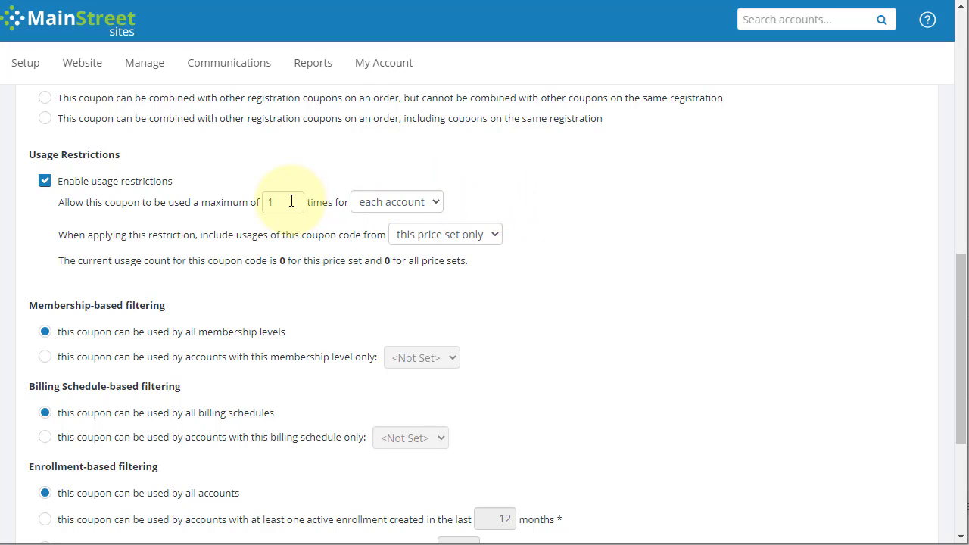
pyautogui.write('0')
pyautogui.click(379, 206)
pyautogui.click(380, 221)
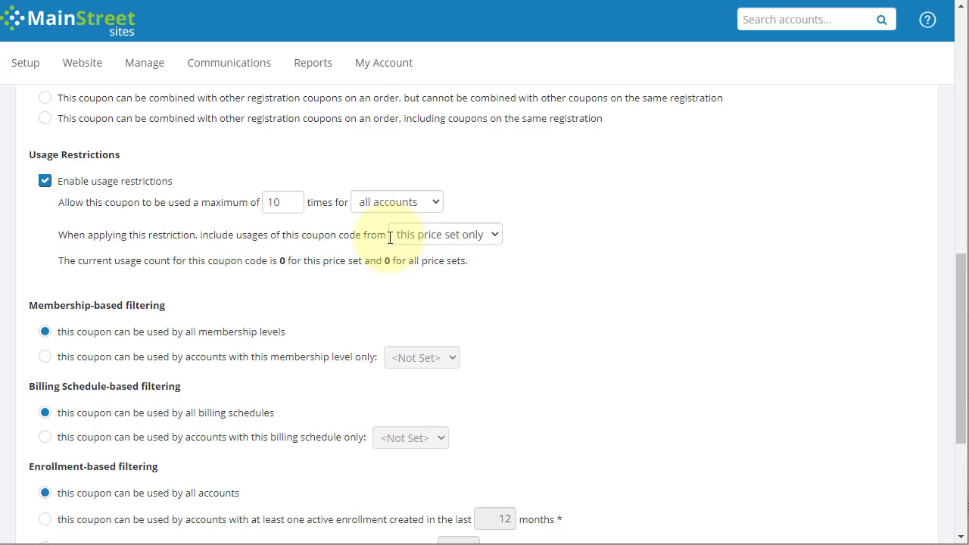
pyautogui.click(461, 238)
pyautogui.click(465, 250)
pyautogui.click(463, 245)
pyautogui.click(397, 271)
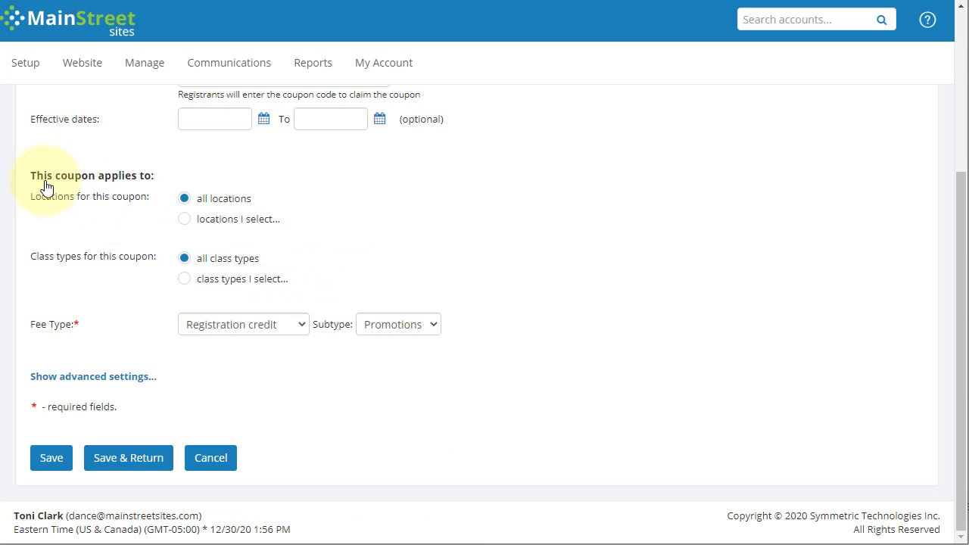
# Show the coupon's advanced settings again and review the membership, billing schedule, enrollment and fee-based filtering options
pyautogui.click(118, 377)
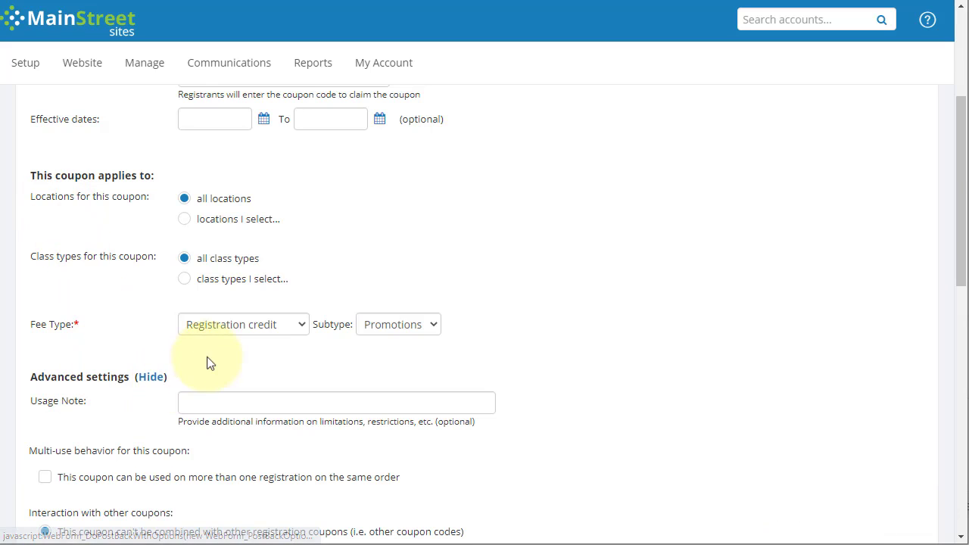
pyautogui.scroll(-4, 303, 303)
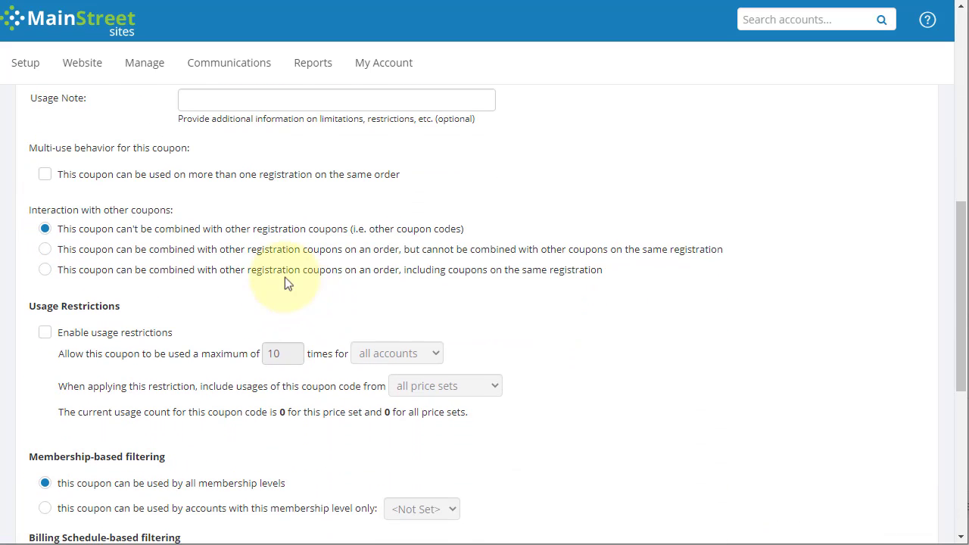
pyautogui.scroll(-1, 236, 238)
pyautogui.scroll(-3, 236, 257)
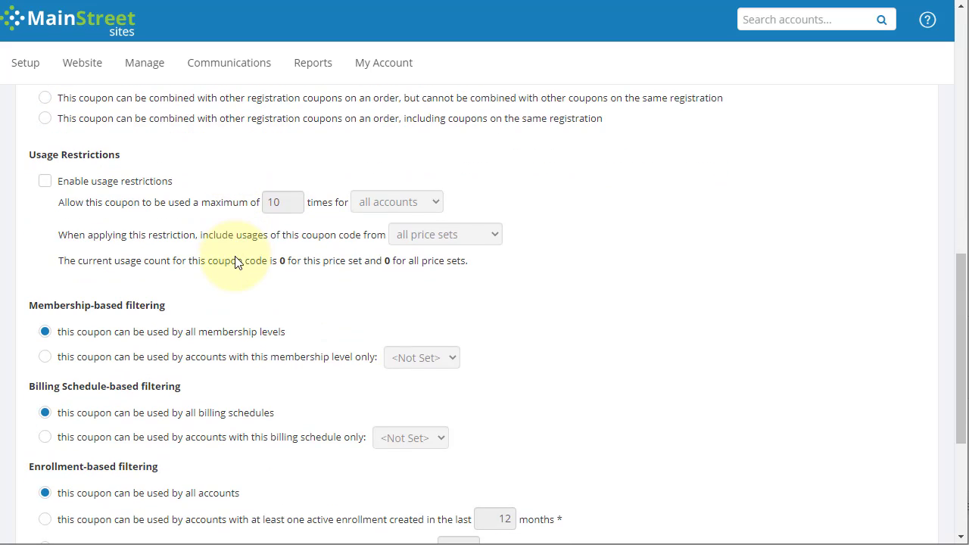
pyautogui.scroll(-1, 236, 262)
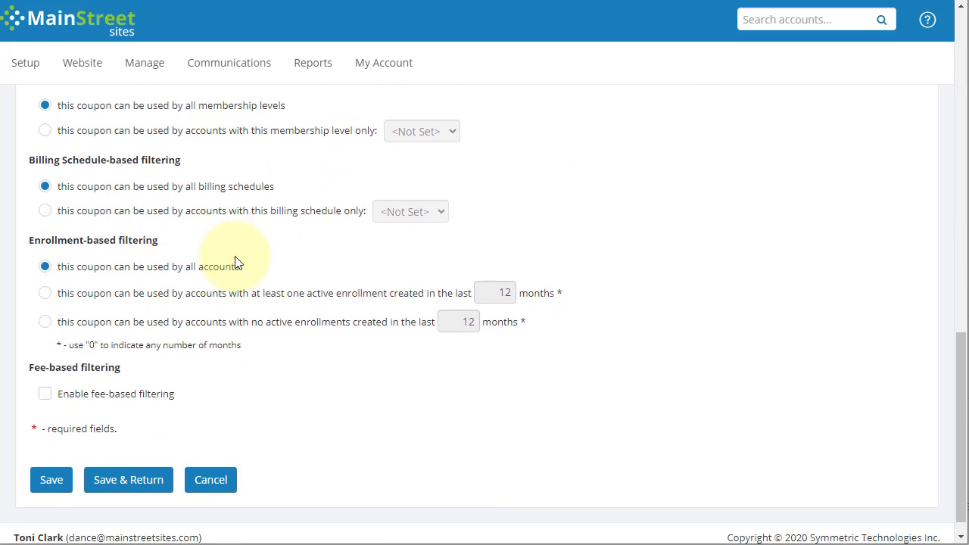
# Restrict the Sample coupon to accounts with the Default membership level and choose the single billing schedule restriction
pyautogui.scroll(1, 236, 262)
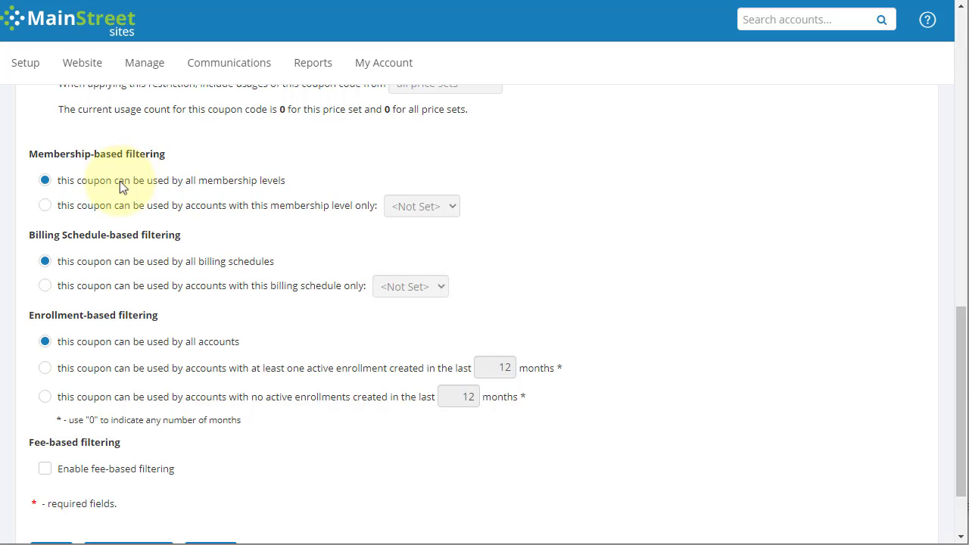
pyautogui.click(112, 210)
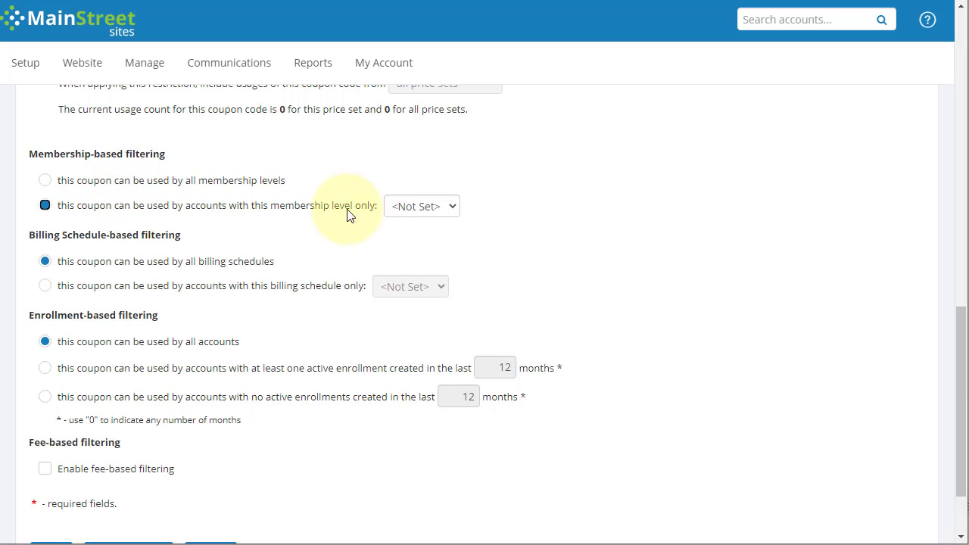
pyautogui.click(406, 212)
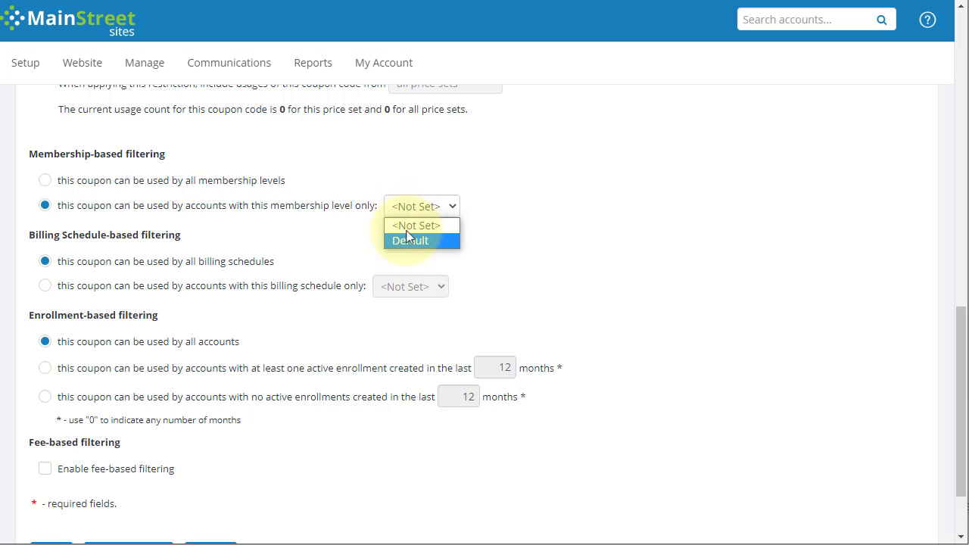
pyautogui.click(411, 240)
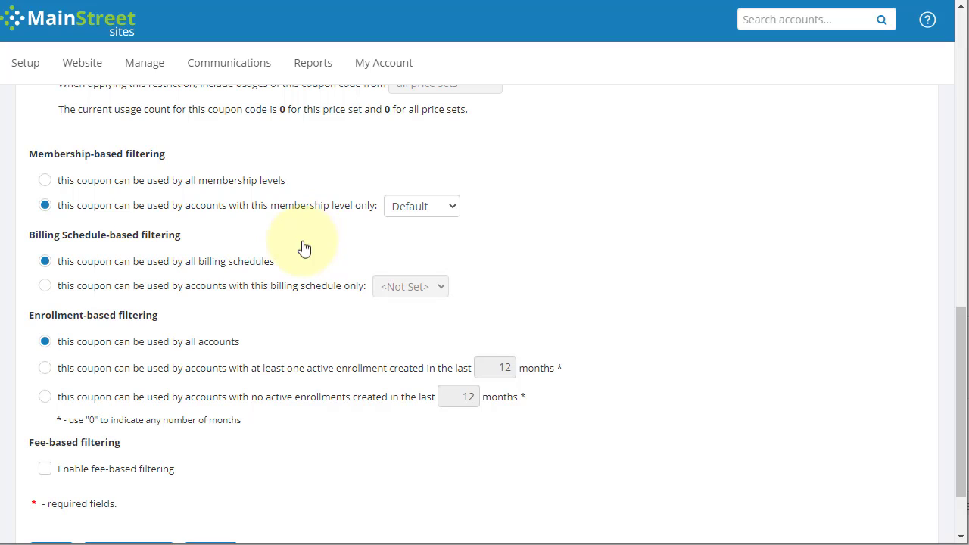
pyautogui.click(223, 293)
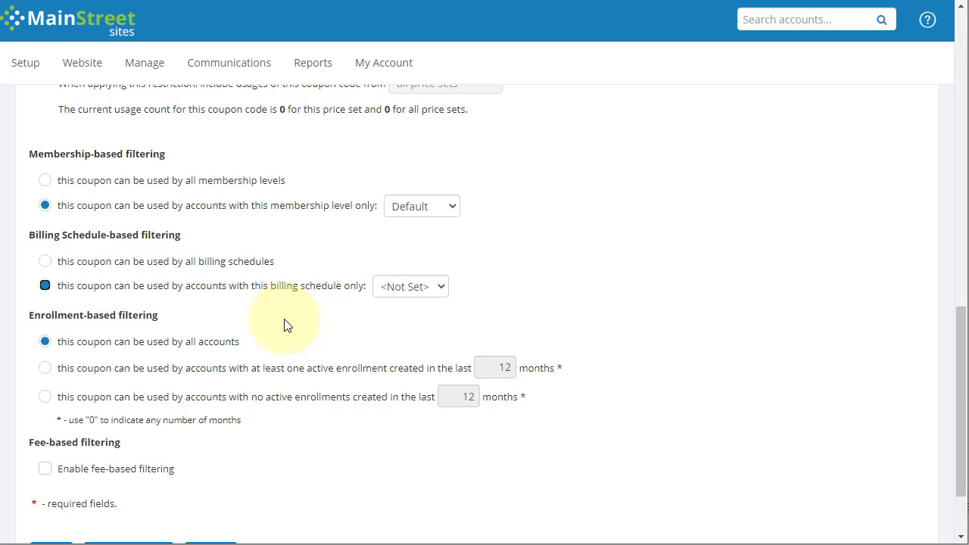
# Try the no-active-enrollments filter, switch the coupon to accounts with at least one active enrollment in the last 12 months, and enable fee-based filtering
pyautogui.scroll(-2, 286, 325)
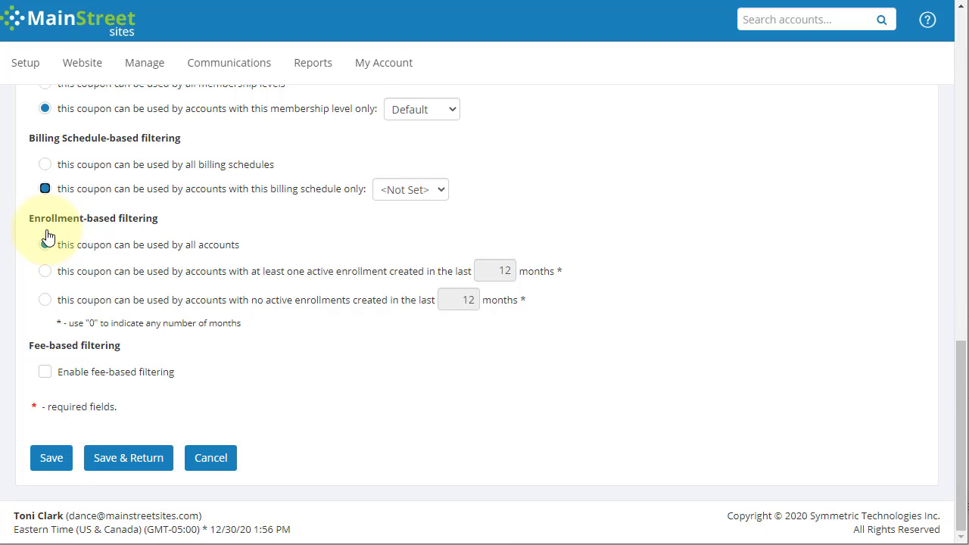
pyautogui.click(45, 300)
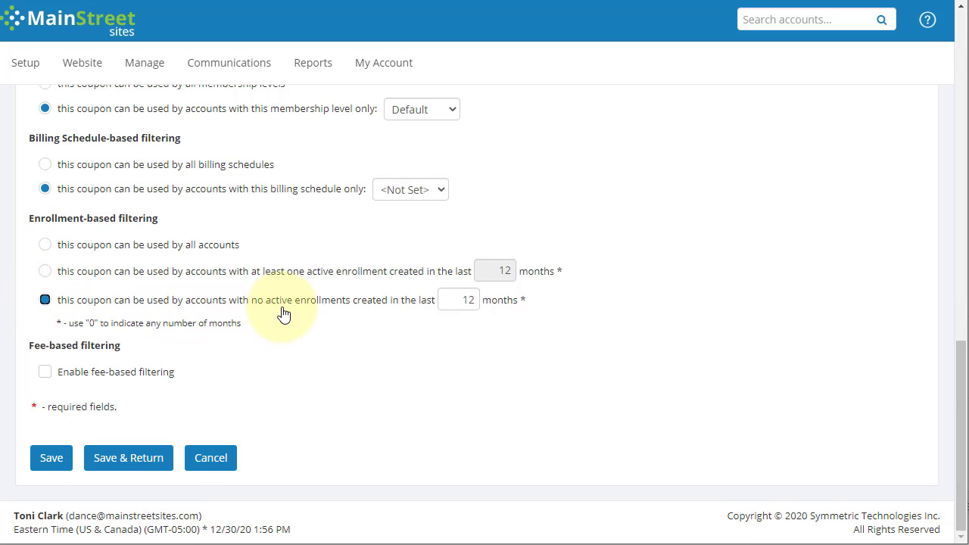
pyautogui.click(455, 306)
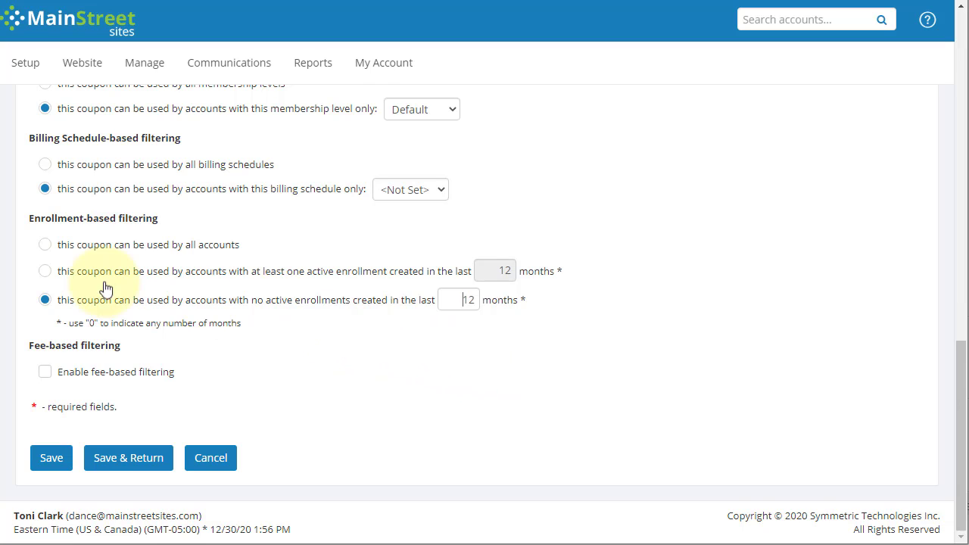
pyautogui.click(45, 272)
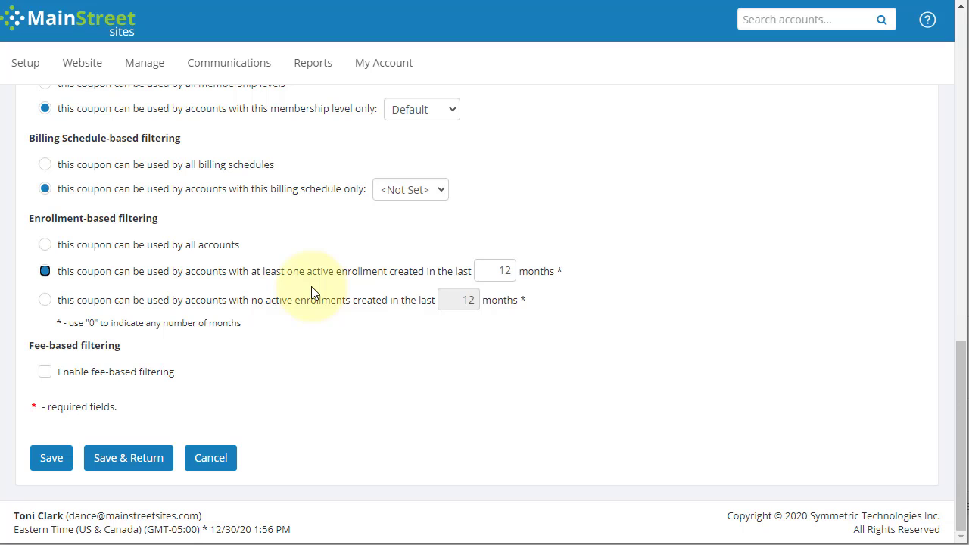
pyautogui.click(44, 372)
pyautogui.scroll(-1, 310, 371)
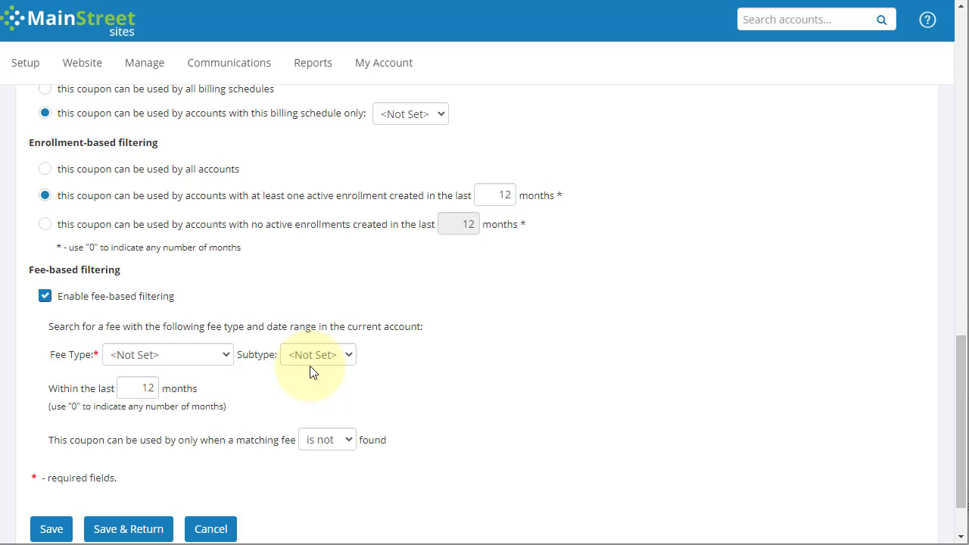
# Look back over the Sample coupon's settings and cancel editing it without saving the filter changes
pyautogui.scroll(3, 240, 306)
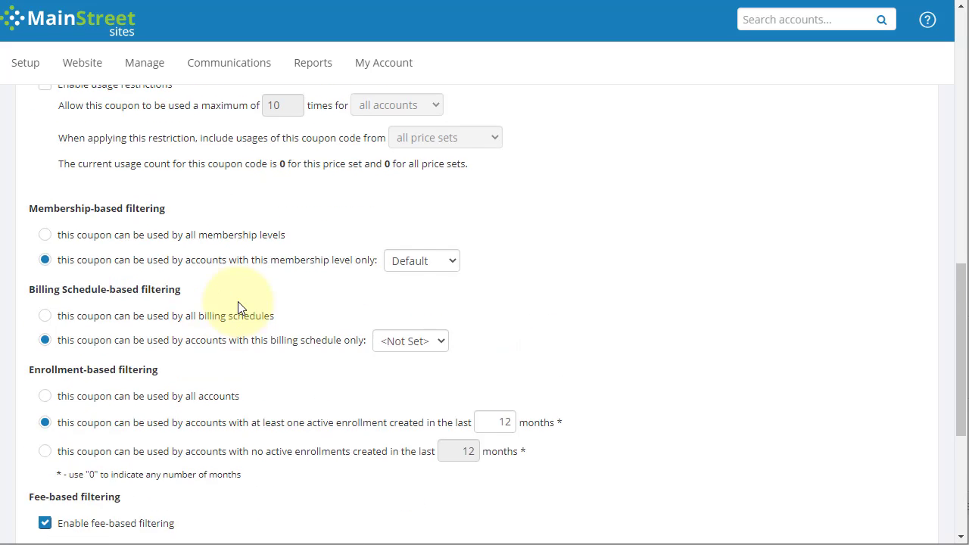
pyautogui.scroll(5, 238, 303)
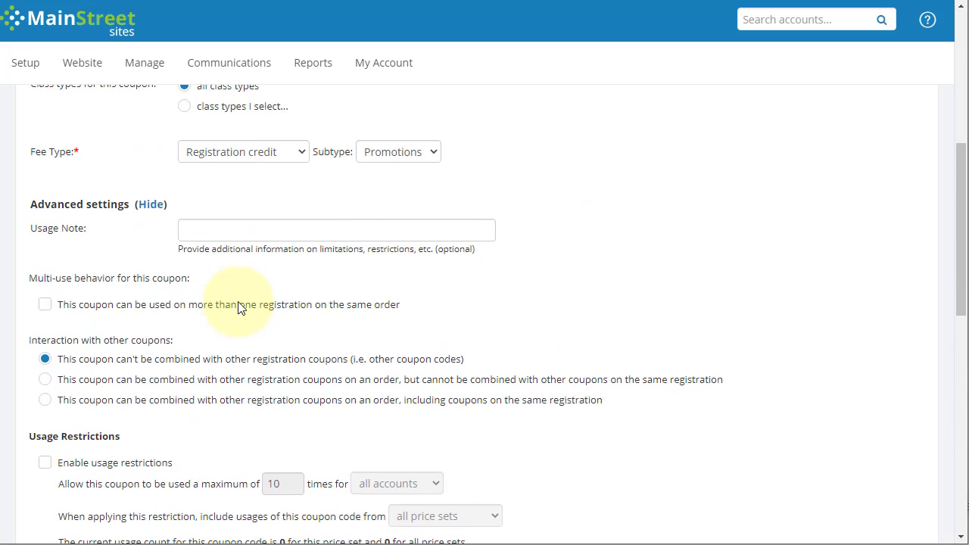
pyautogui.scroll(5, 238, 306)
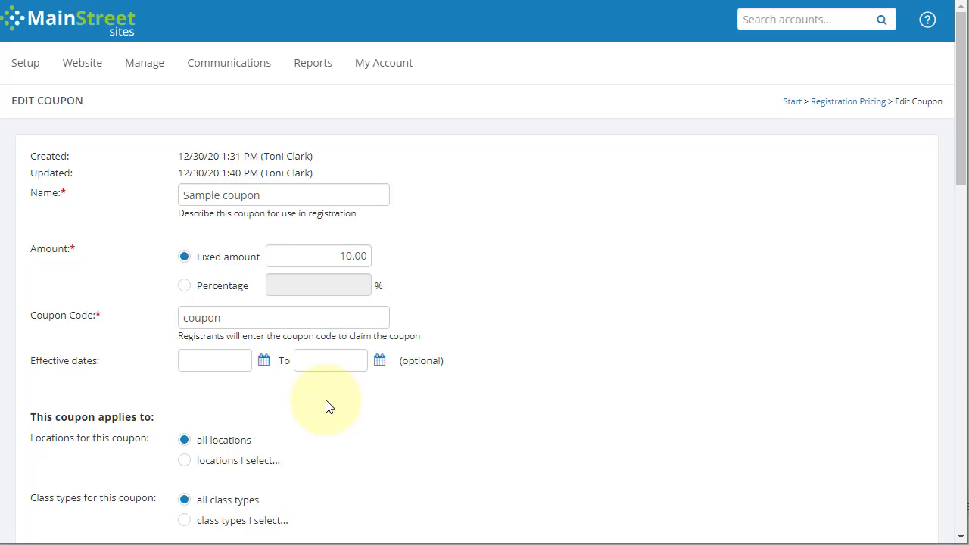
pyautogui.scroll(-15, 326, 407)
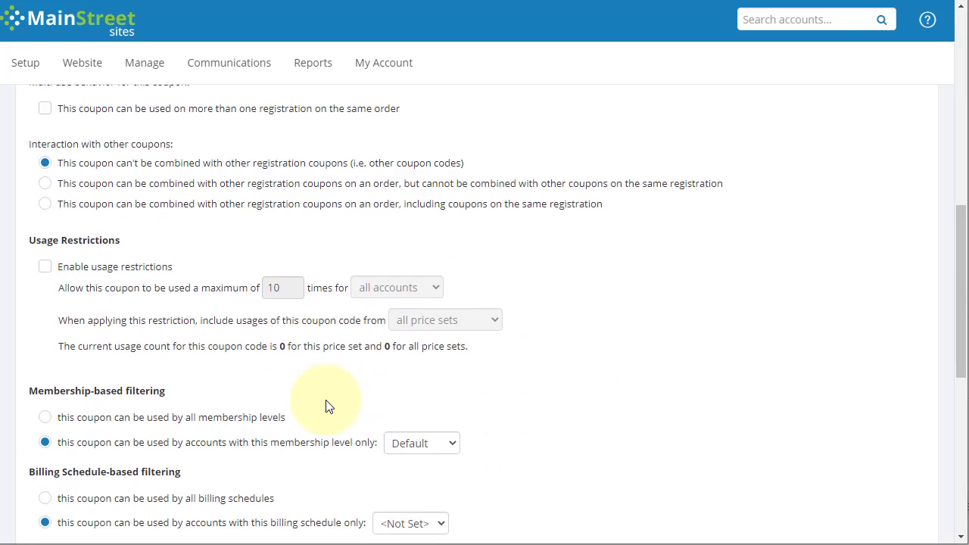
pyautogui.click(217, 485)
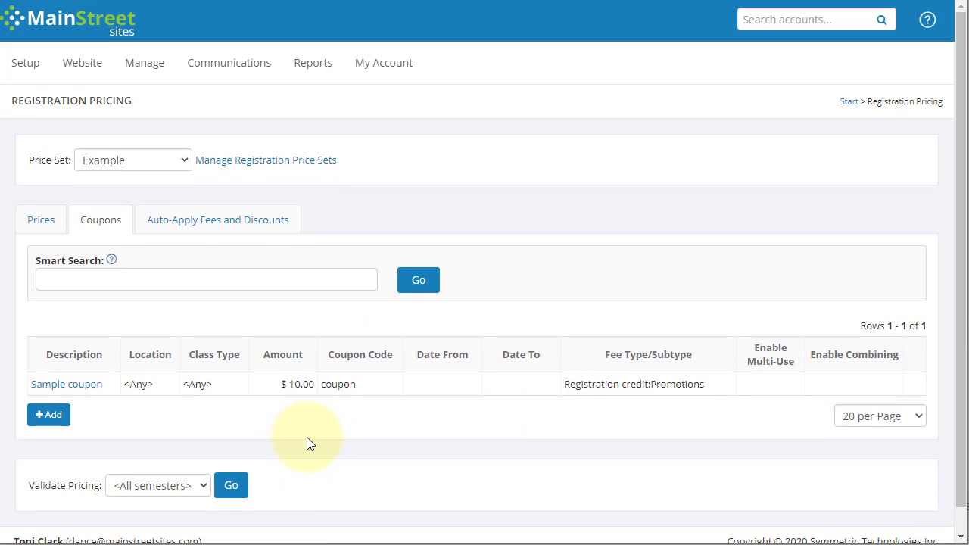
# Open the Materials fee among the auto-apply fees and discounts and show its advanced settings to review the usage note and taxable options
pyautogui.click(201, 227)
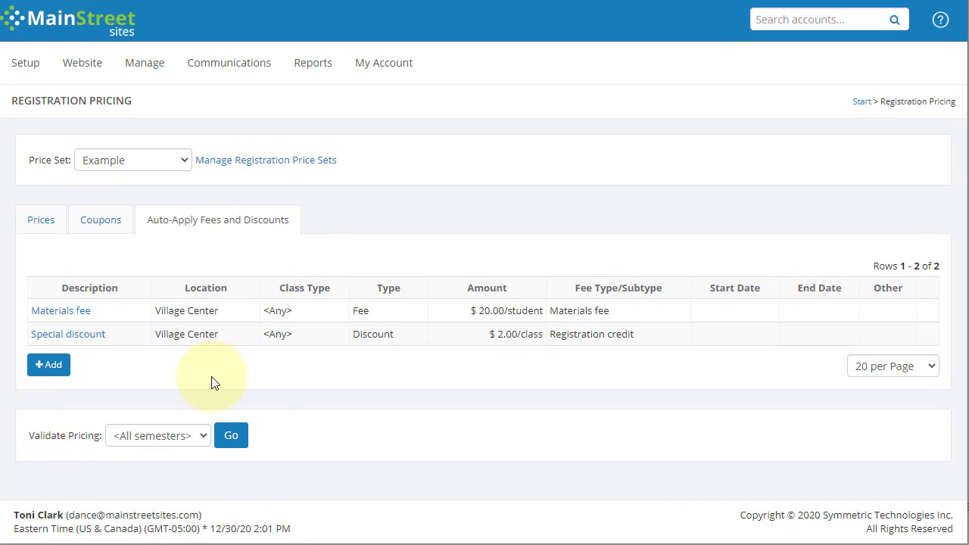
pyautogui.click(47, 311)
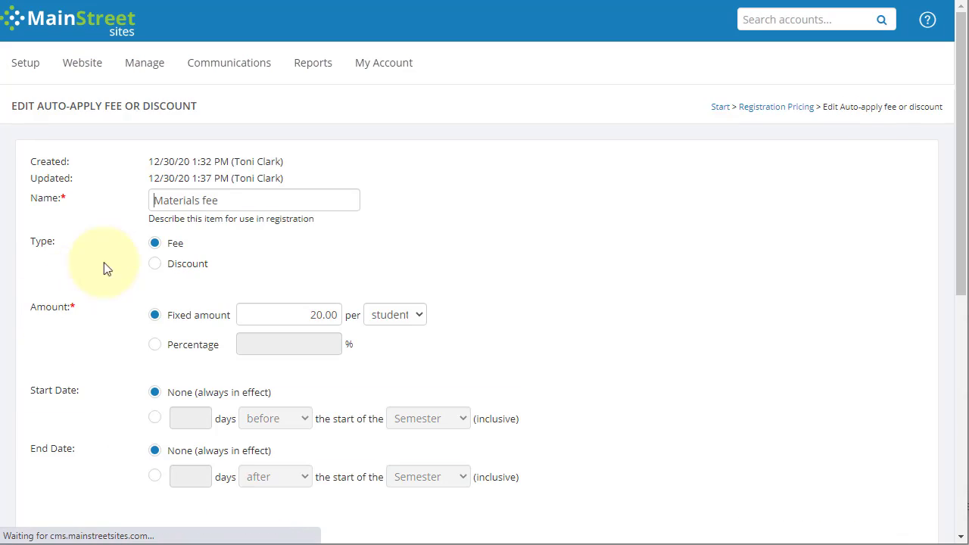
pyautogui.scroll(-6, 126, 248)
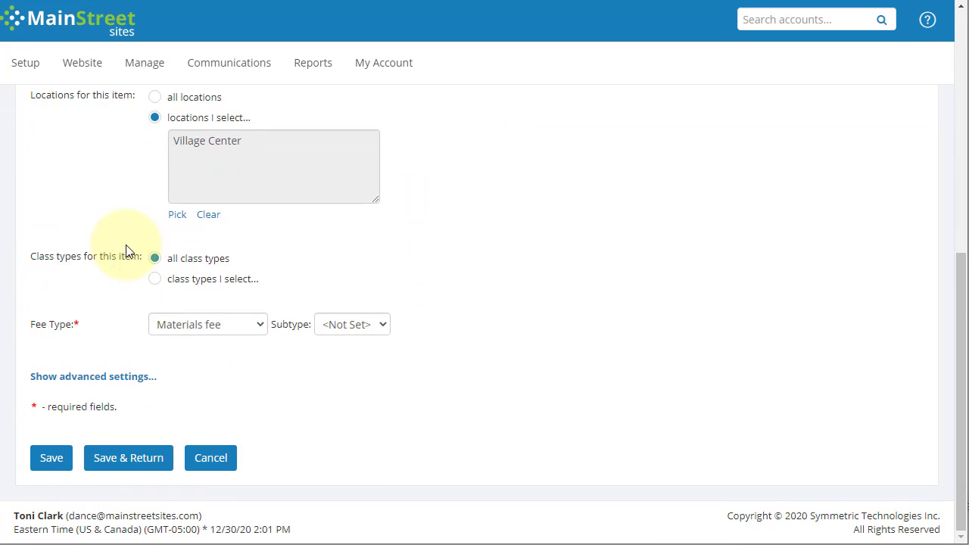
pyautogui.click(85, 377)
pyautogui.scroll(-1, 217, 341)
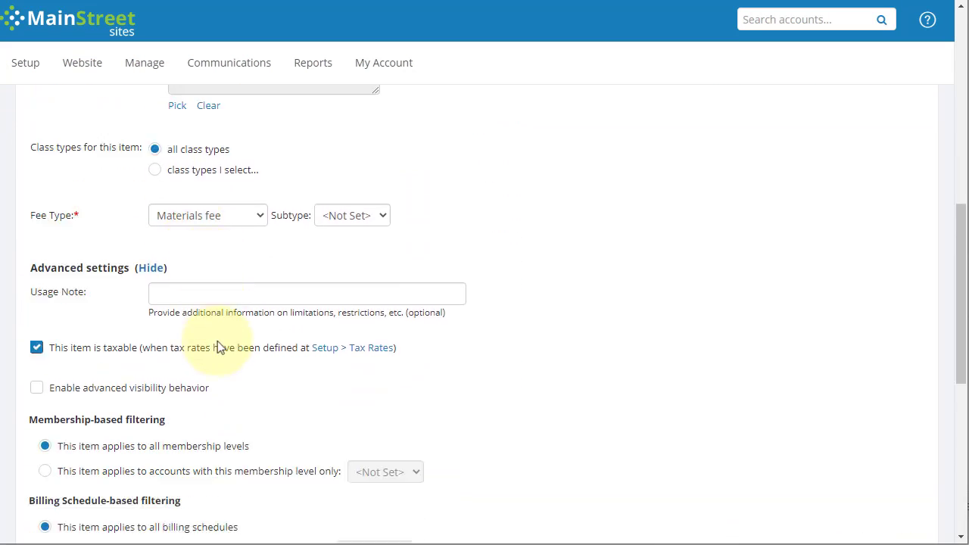
pyautogui.scroll(-1, 221, 346)
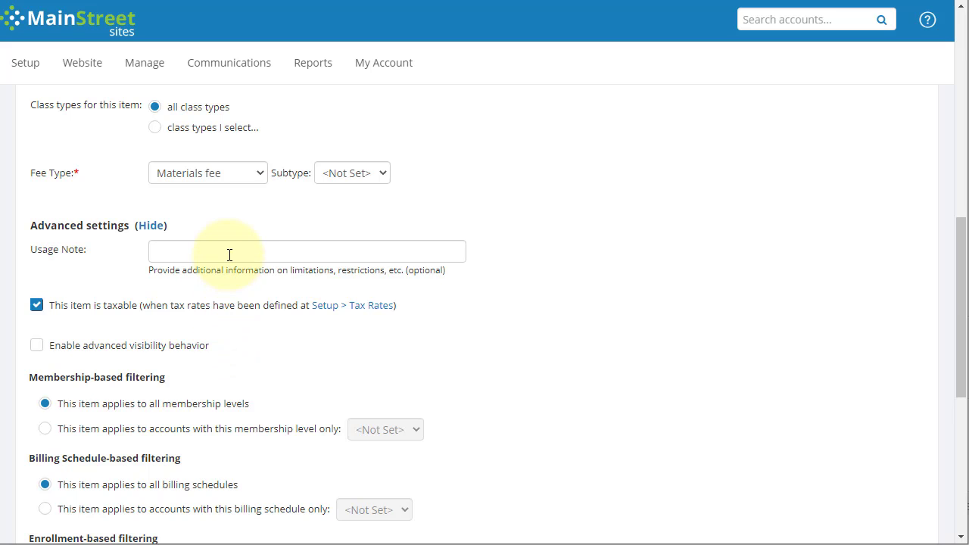
pyautogui.scroll(-1, 229, 255)
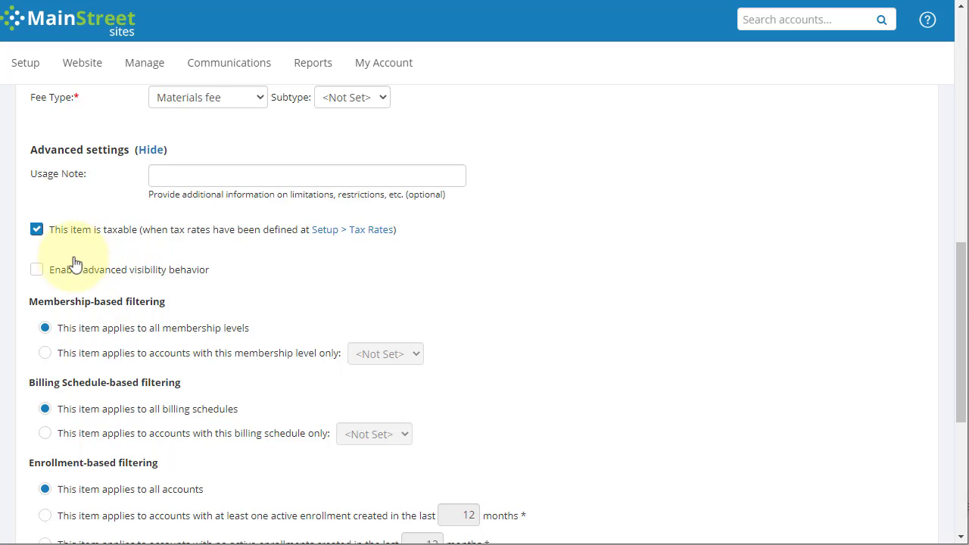
# Enable advanced visibility behavior for the Materials fee, trying 1st registration before choosing 2nd registration or more on an order
pyautogui.click(37, 269)
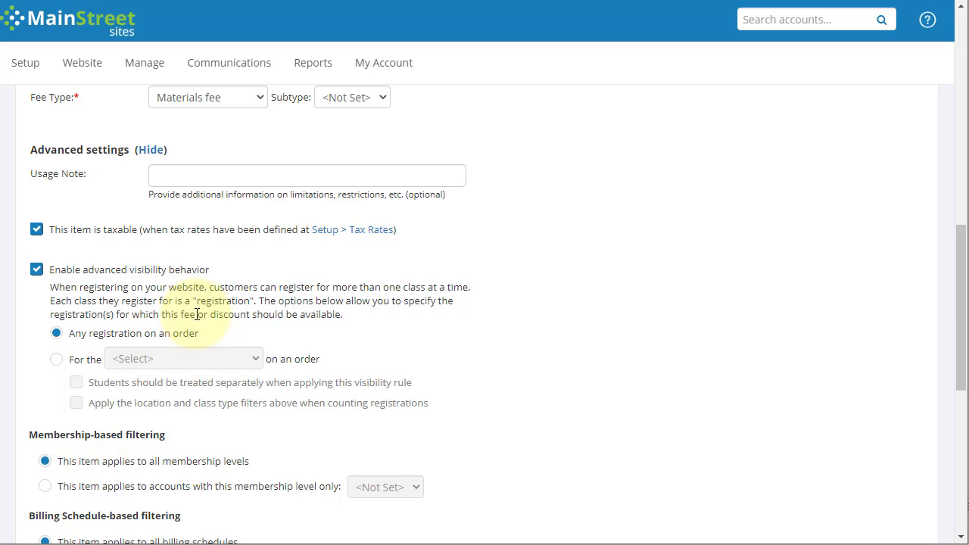
pyautogui.scroll(-1, 113, 273)
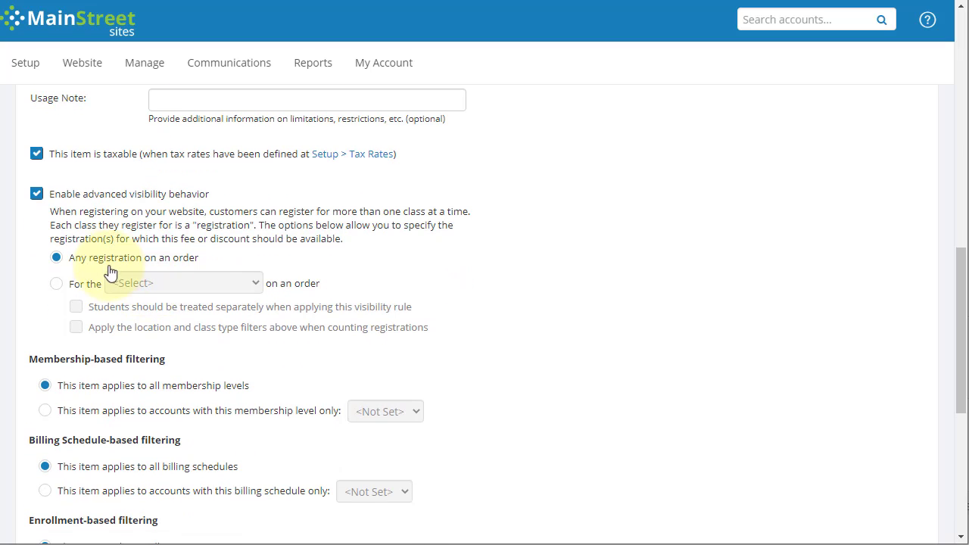
pyautogui.click(56, 283)
pyautogui.click(164, 287)
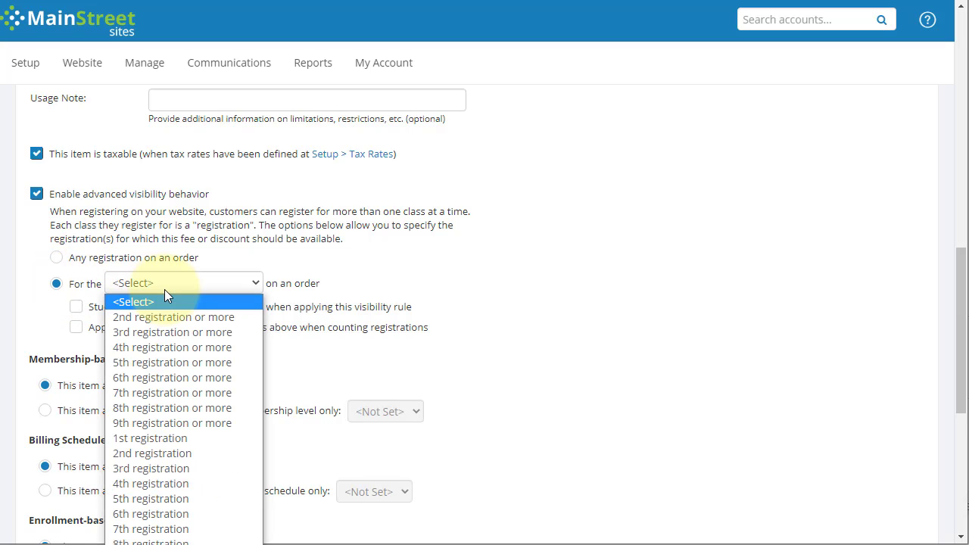
pyautogui.click(158, 438)
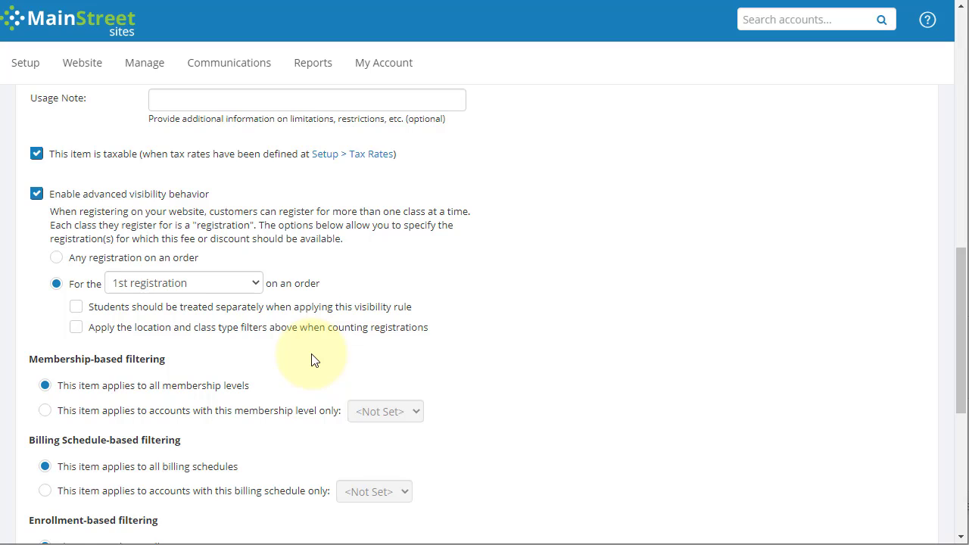
pyautogui.click(191, 286)
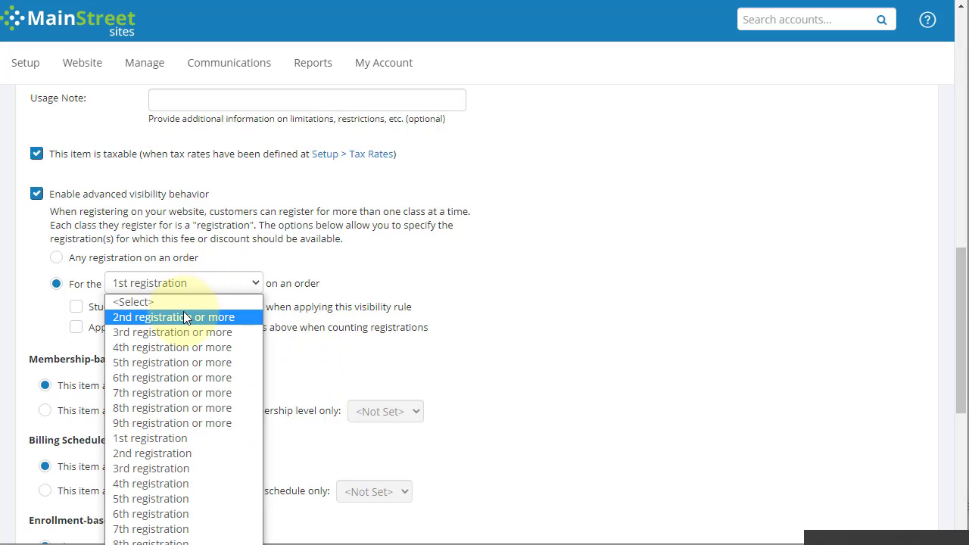
pyautogui.click(184, 317)
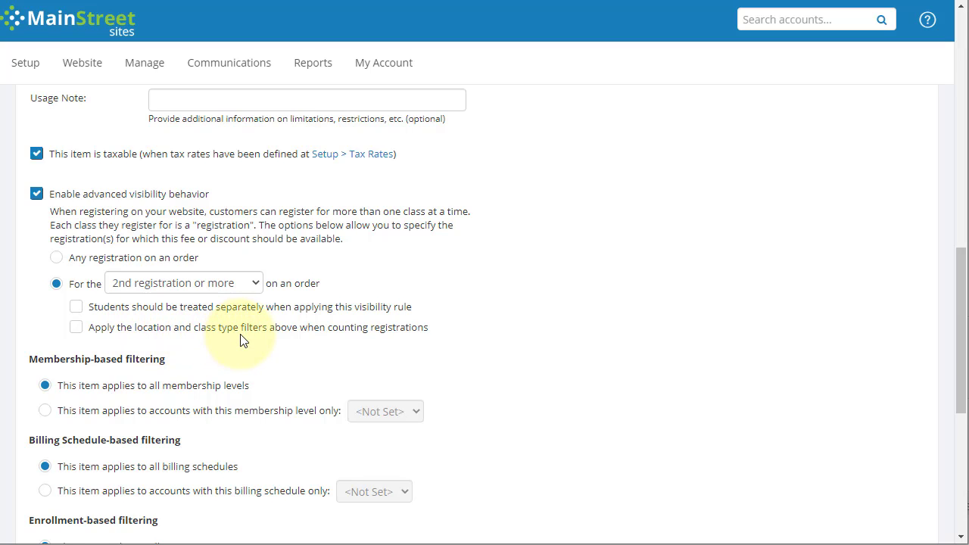
# Review the Materials fee's filtering options and give it a maximum value of 35 on a single order
pyautogui.scroll(-2, 241, 341)
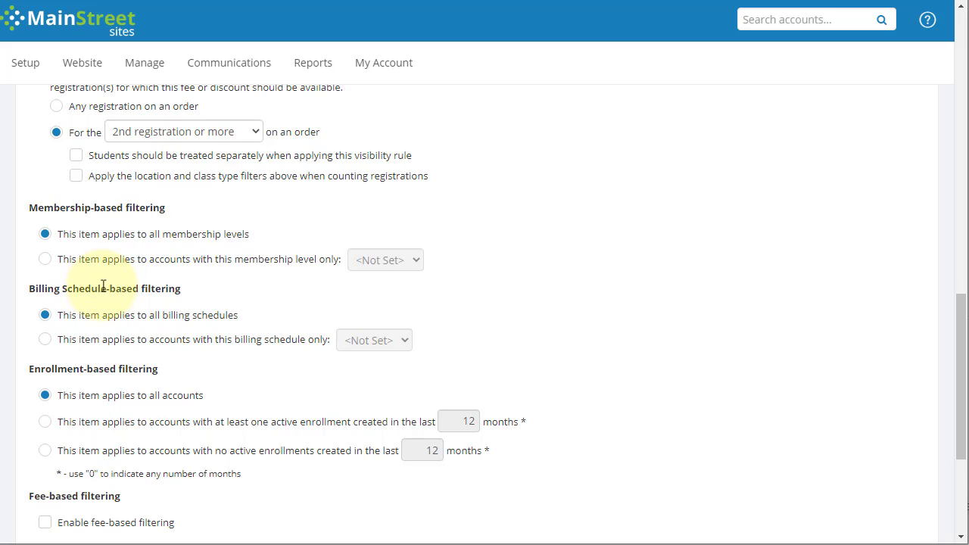
pyautogui.scroll(-1, 129, 303)
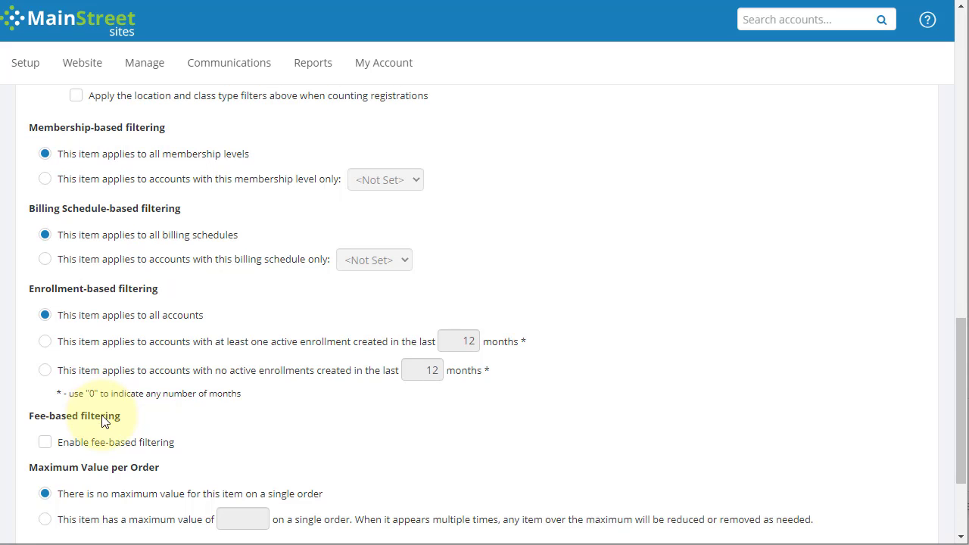
pyautogui.scroll(-2, 106, 416)
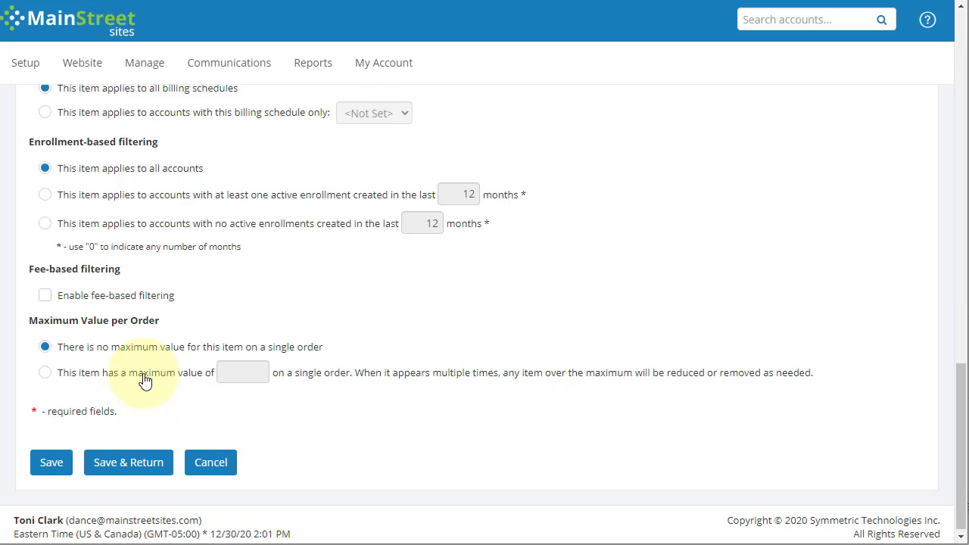
pyautogui.click(145, 381)
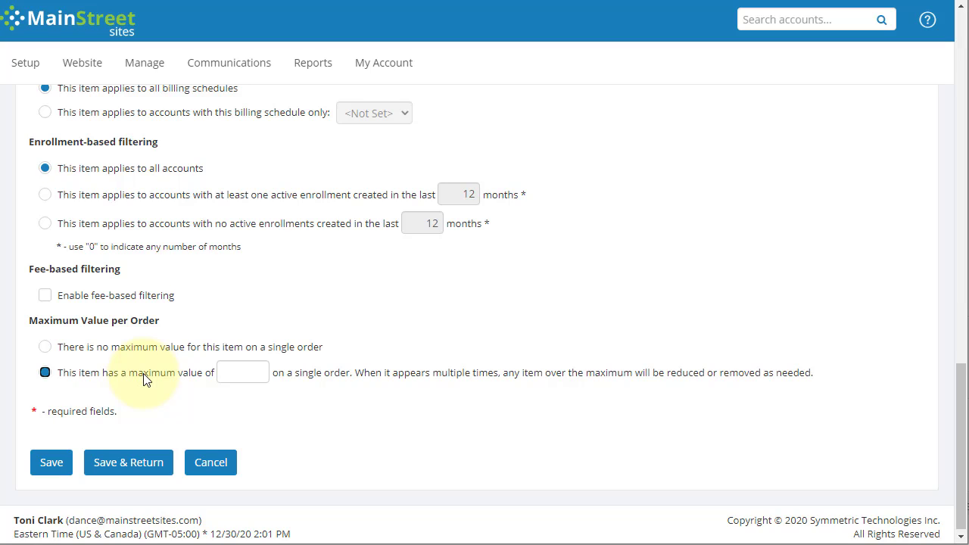
pyautogui.click(256, 376)
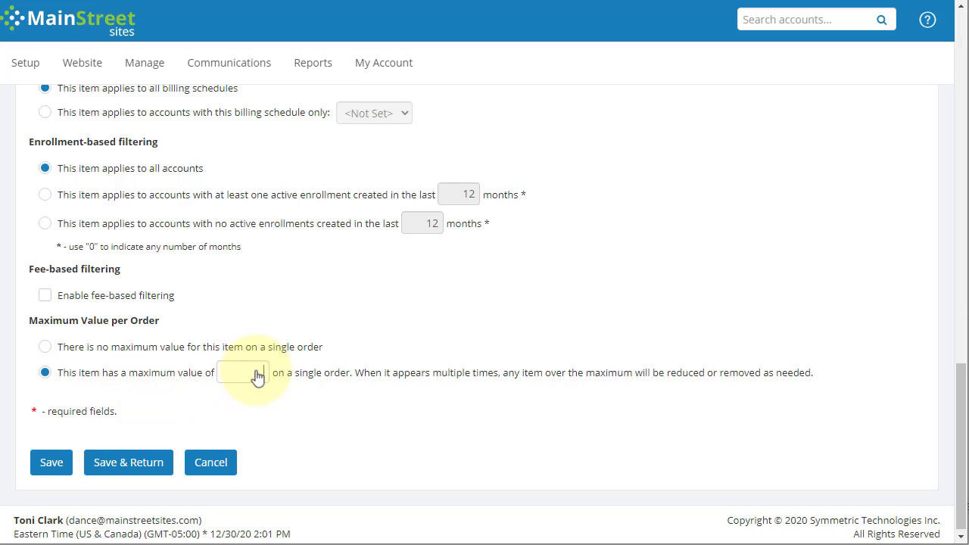
pyautogui.write('35')
pyautogui.scroll(5, 243, 407)
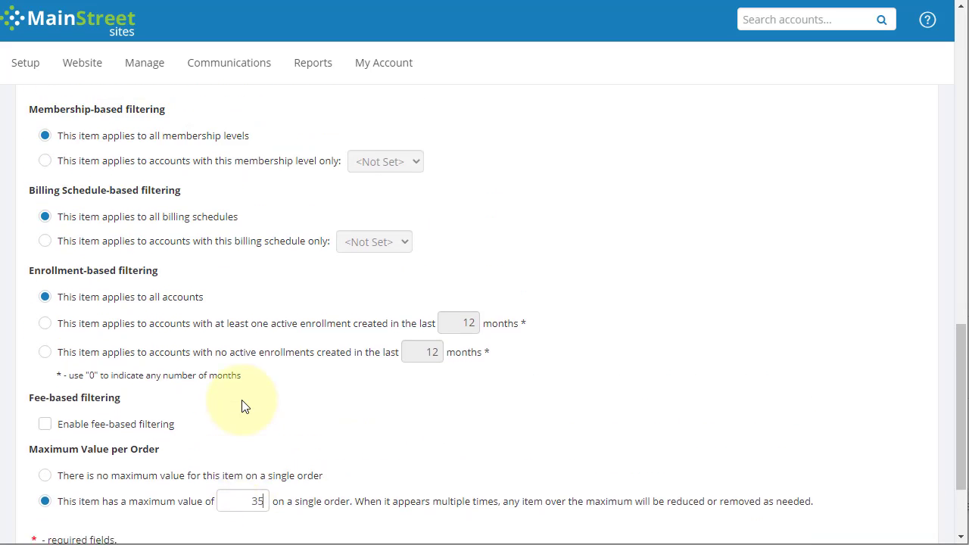
pyautogui.scroll(4, 242, 407)
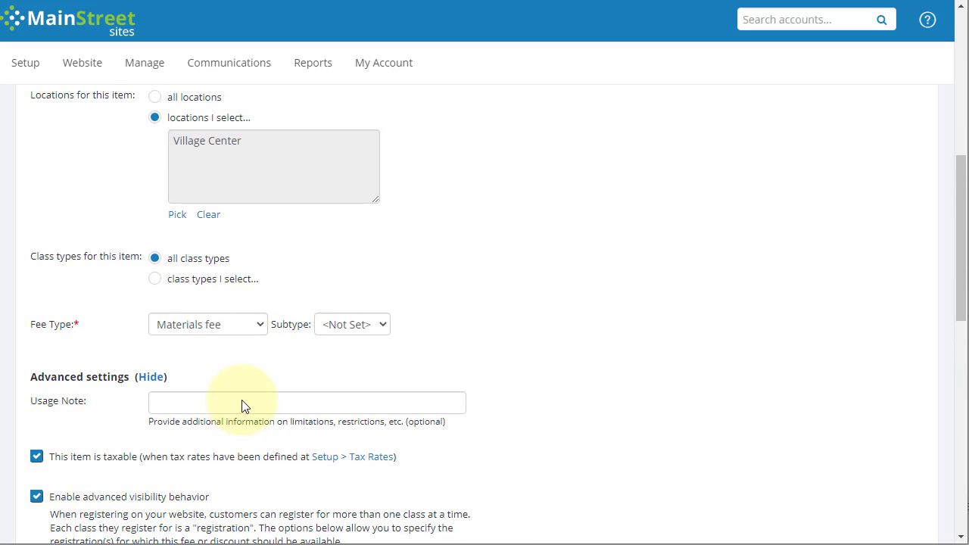
pyautogui.scroll(-10, 242, 406)
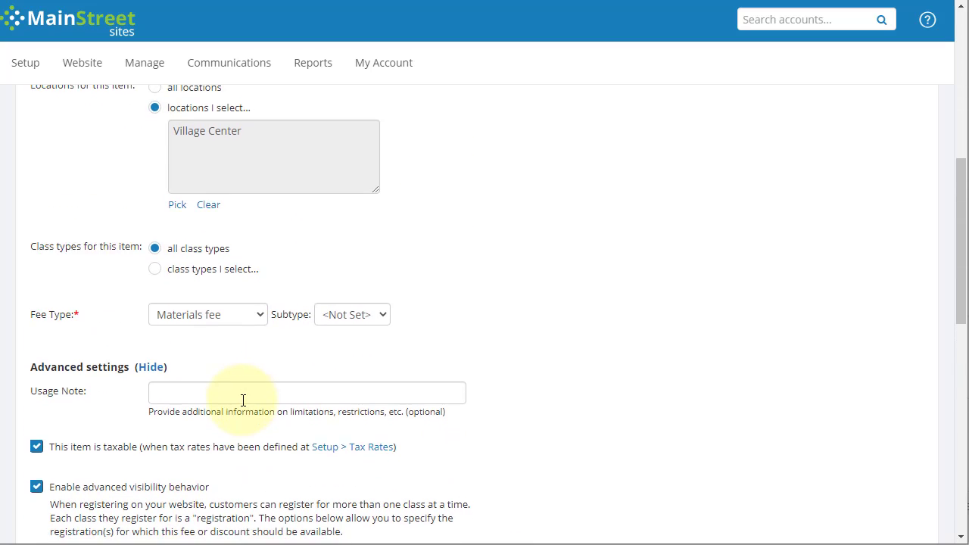
# Cancel editing the Materials fee without saving, and open the Special discount with its advanced settings shown
pyautogui.click(217, 459)
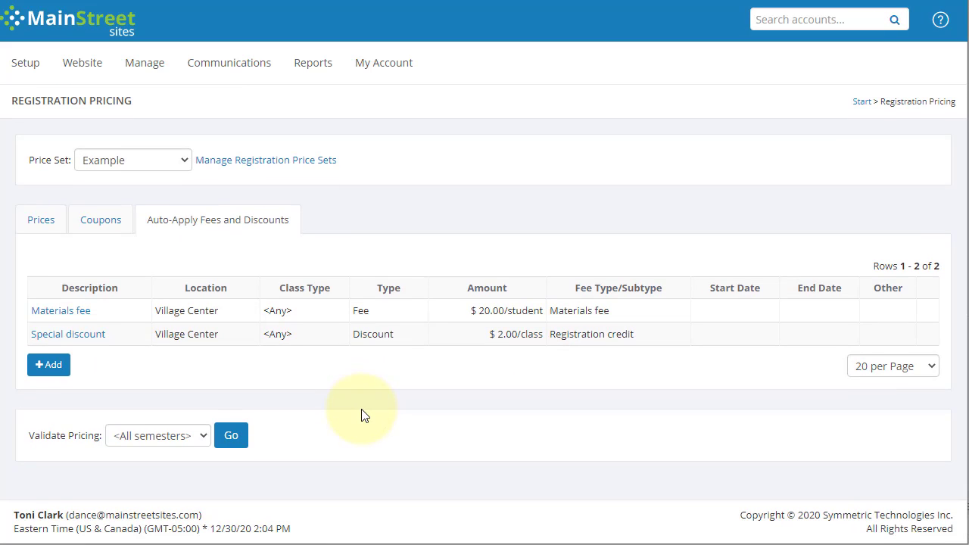
pyautogui.click(87, 339)
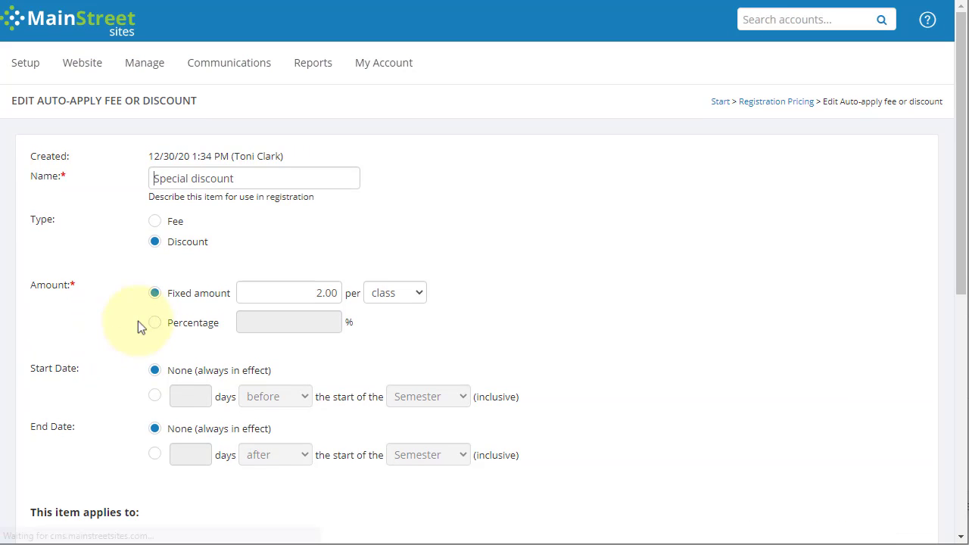
pyautogui.scroll(-6, 277, 286)
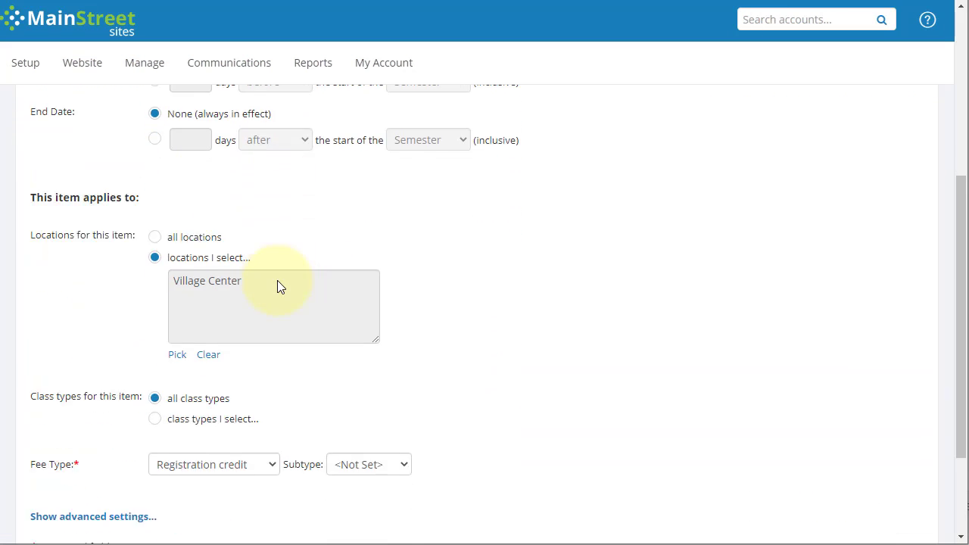
pyautogui.click(132, 378)
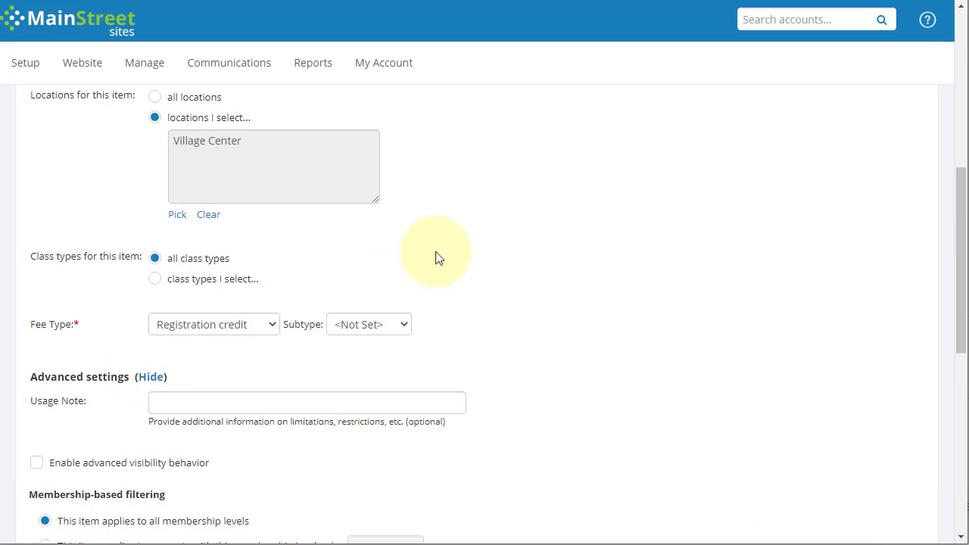
# Review the Special discount's visibility, filtering and maximum value per order options, and leave it without saving
pyautogui.scroll(-2, 448, 253)
pyautogui.scroll(-1, 448, 253)
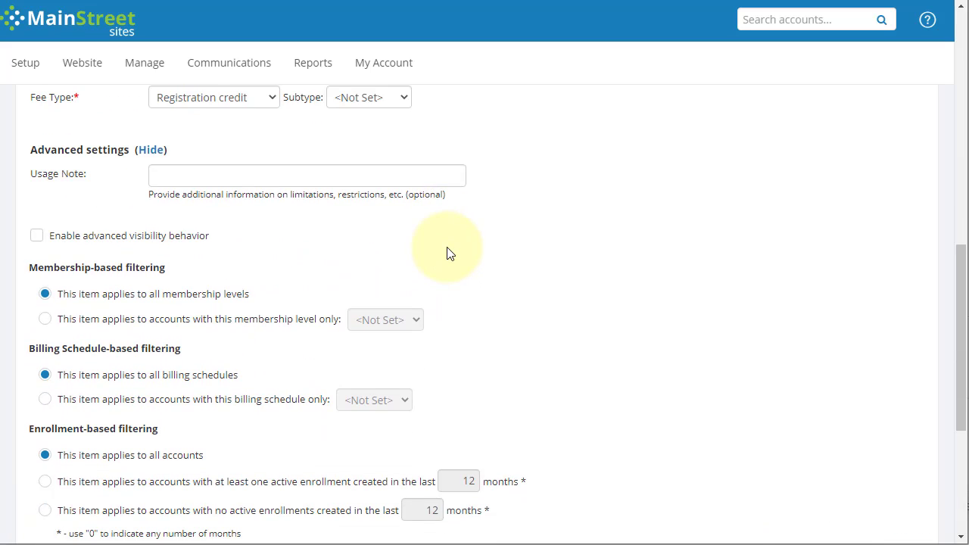
pyautogui.scroll(-2, 448, 253)
pyautogui.scroll(-1, 448, 253)
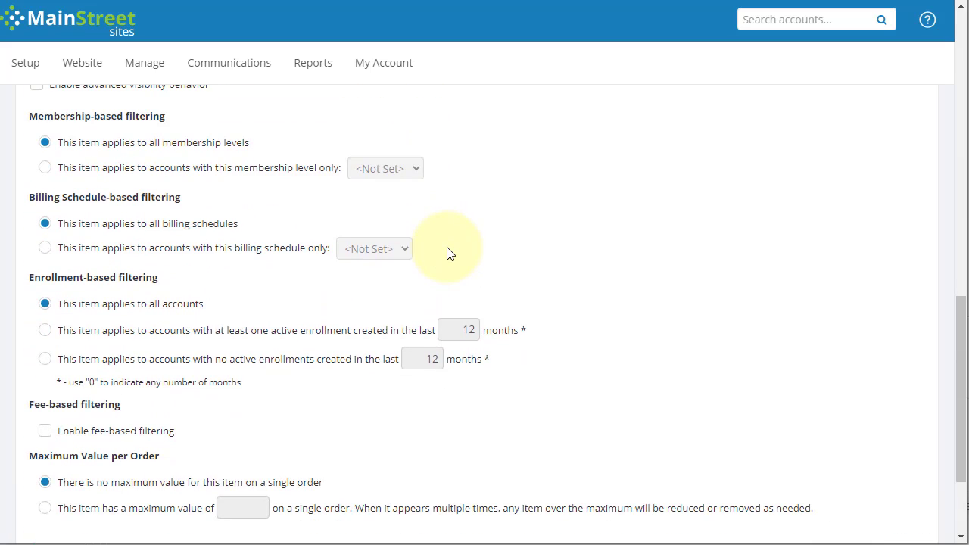
pyautogui.scroll(-3, 447, 253)
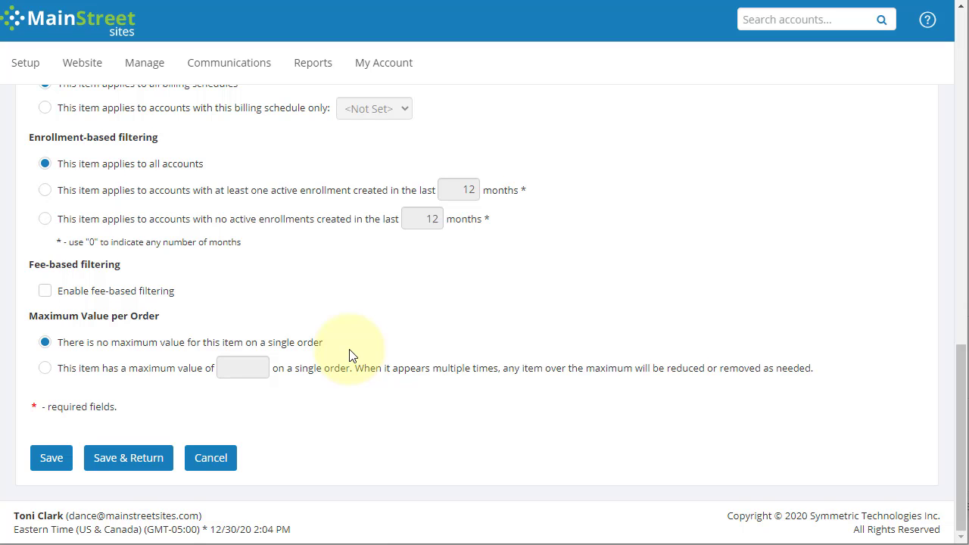
pyautogui.click(220, 459)
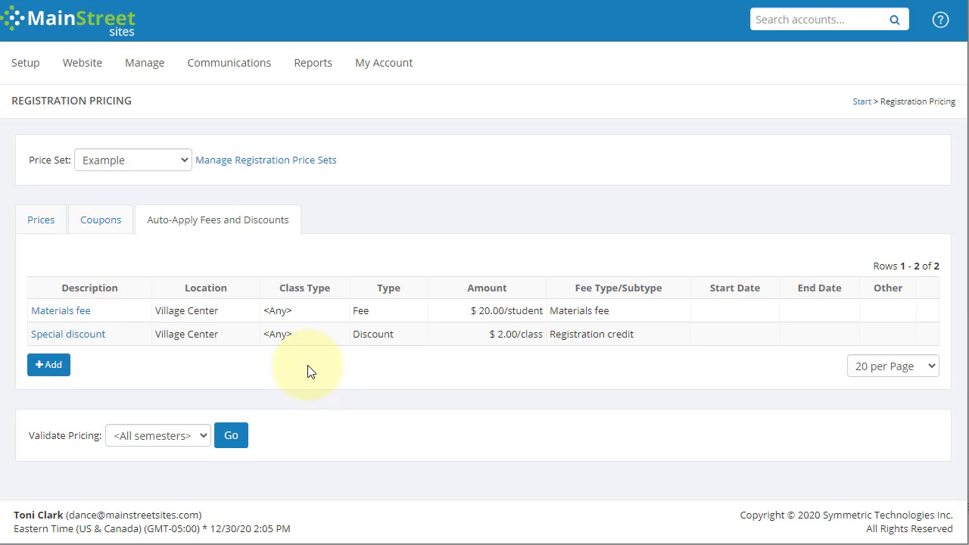
# Return to the Example price set's coupons and switch the price set to <Global Coupons>
pyautogui.click(106, 229)
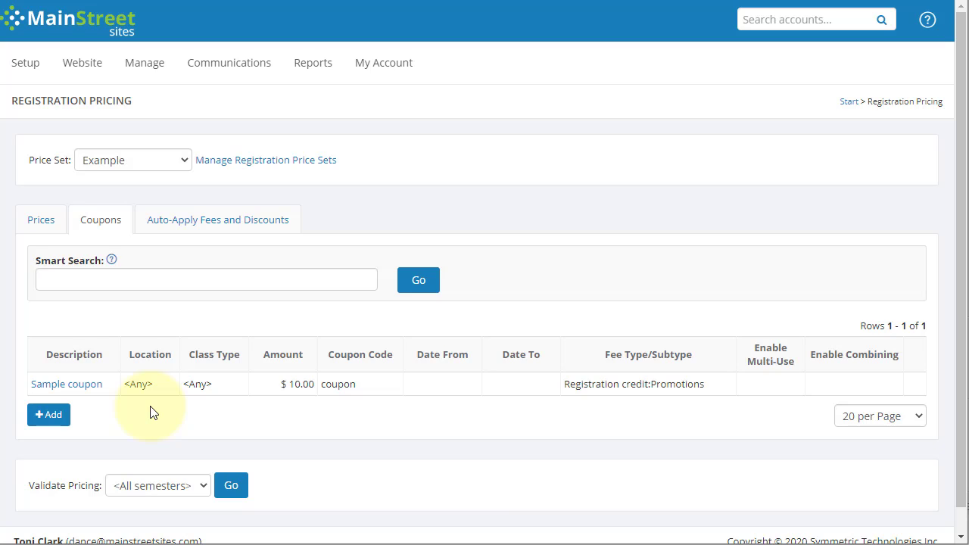
pyautogui.click(136, 163)
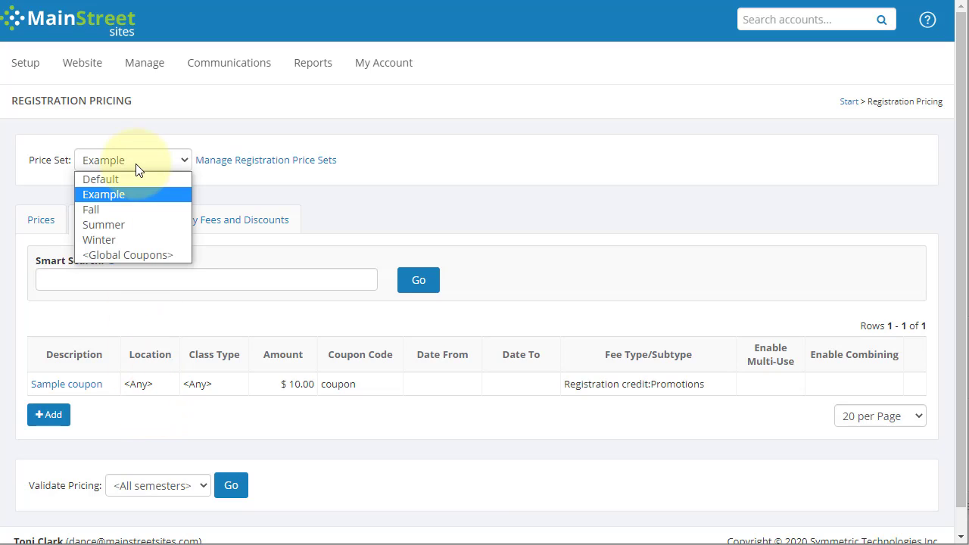
pyautogui.click(133, 255)
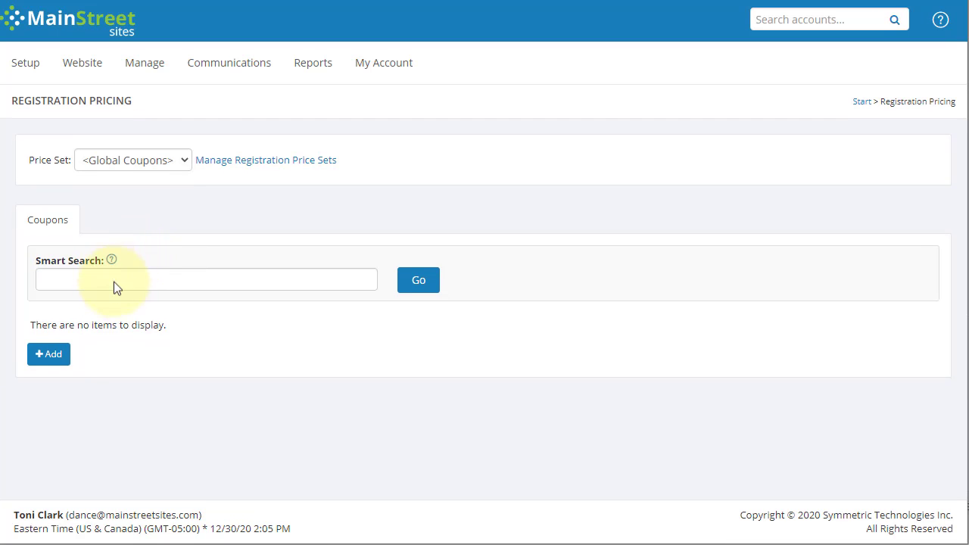
# Open a new global coupon, review its amount, code, effective dates, location, class type and fee type fields, and cancel it
pyautogui.click(48, 355)
pyautogui.scroll(-1, 340, 372)
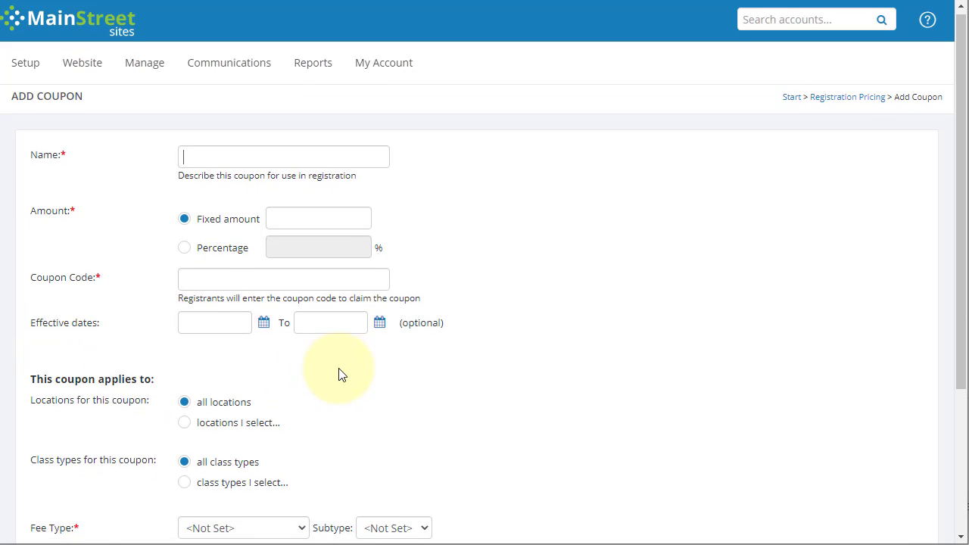
pyautogui.scroll(1, 340, 374)
pyautogui.scroll(1, 339, 375)
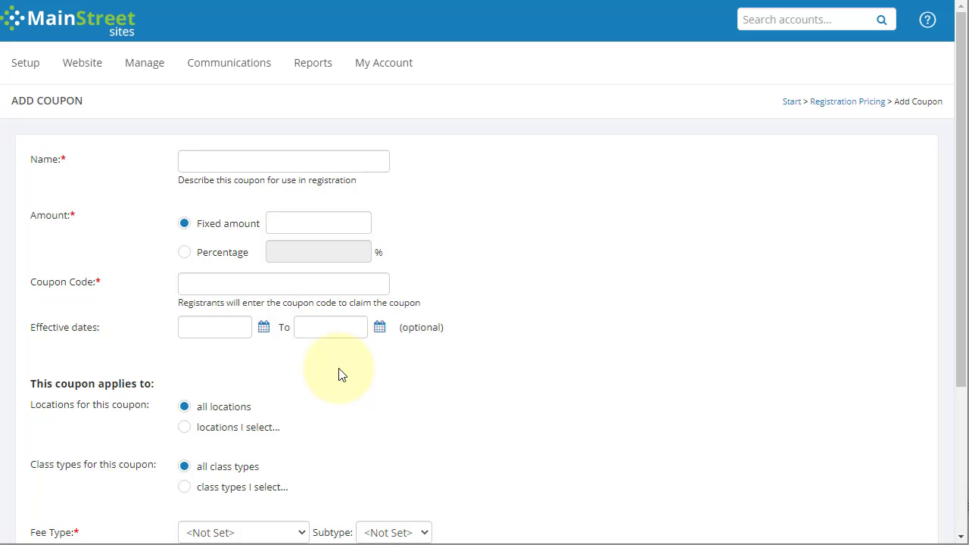
pyautogui.scroll(-2, 338, 374)
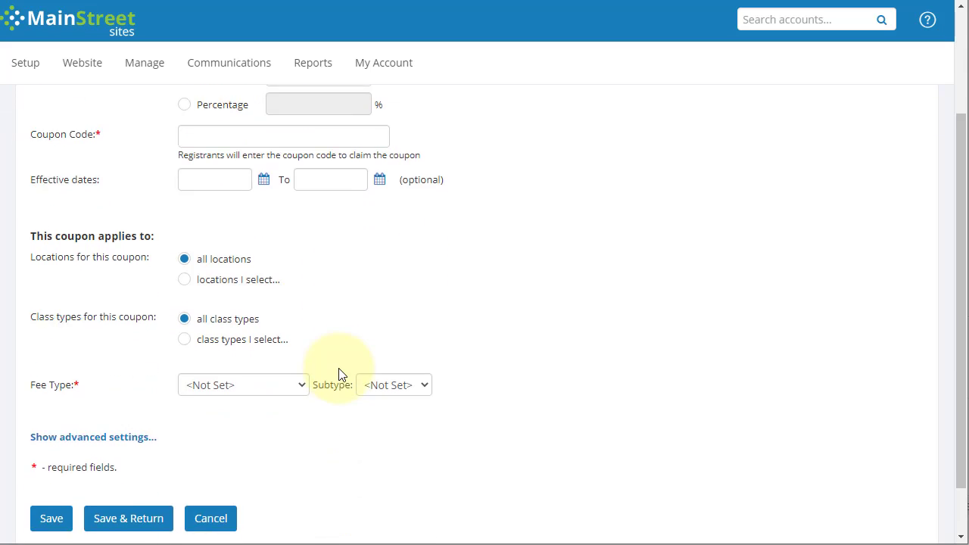
pyautogui.click(212, 515)
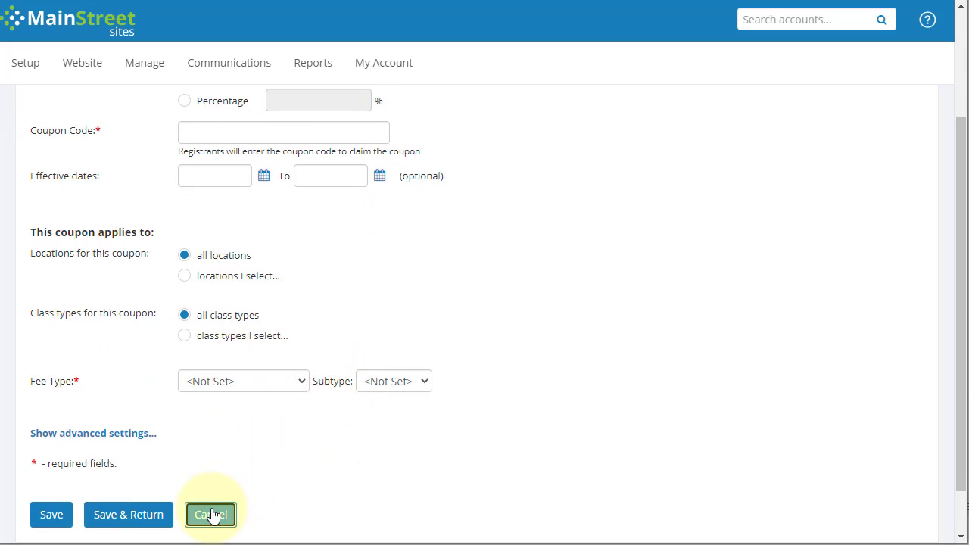